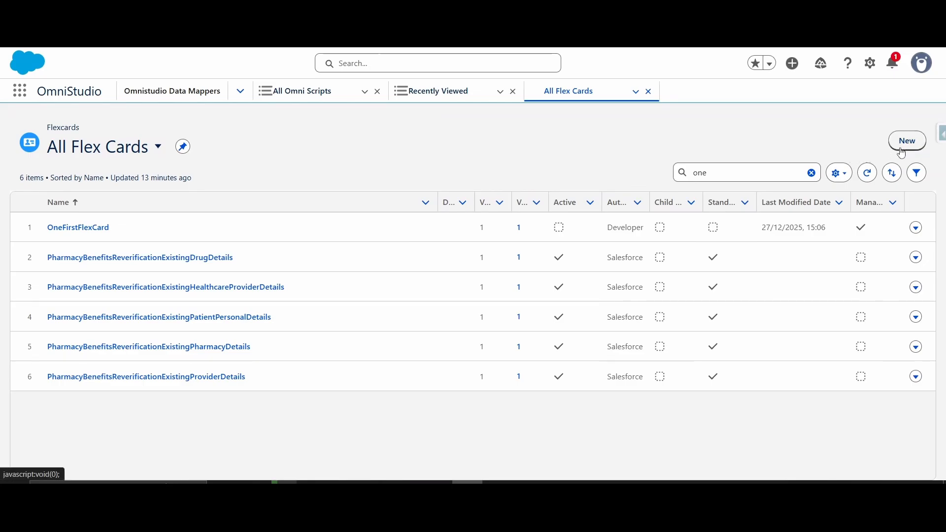
Step: Create a new Flexcard named FirstFlexCard, with the same title and the Lightning theme, and save it
{"action": "left_click", "coordinate": [902, 153]}
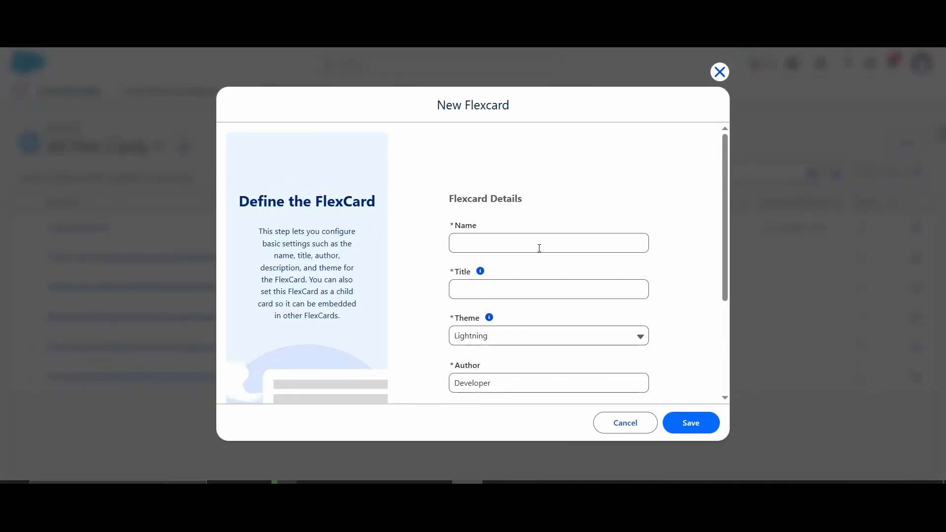
{"action": "left_click", "coordinate": [539, 248]}
{"action": "type", "text": "F"}
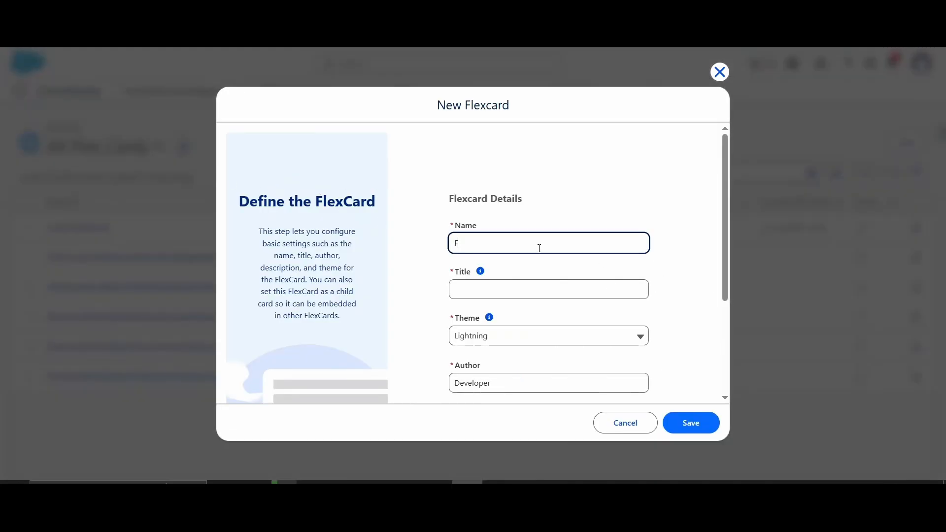
{"action": "type", "text": "irstFlexCard"}
{"action": "left_click", "coordinate": [498, 337]}
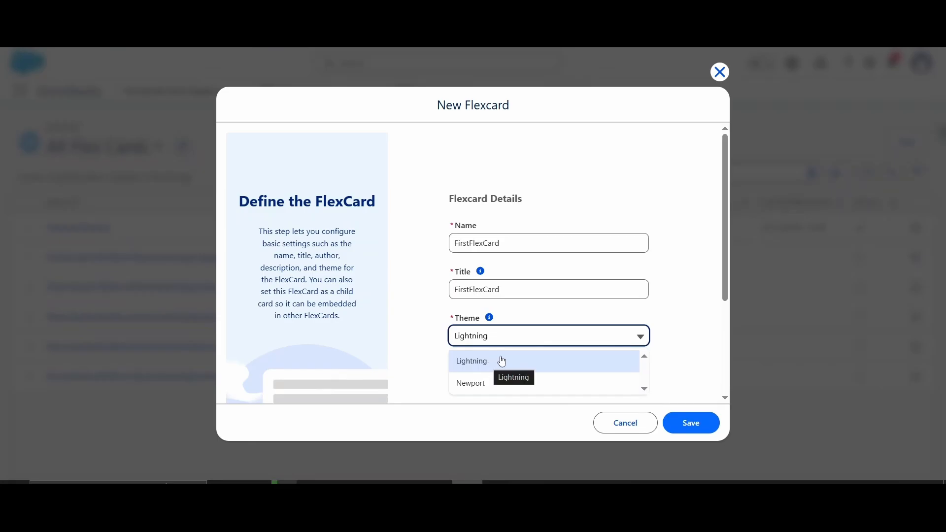
{"action": "scroll", "coordinate": [671, 305], "scroll_direction": "down", "scroll_amount": 3}
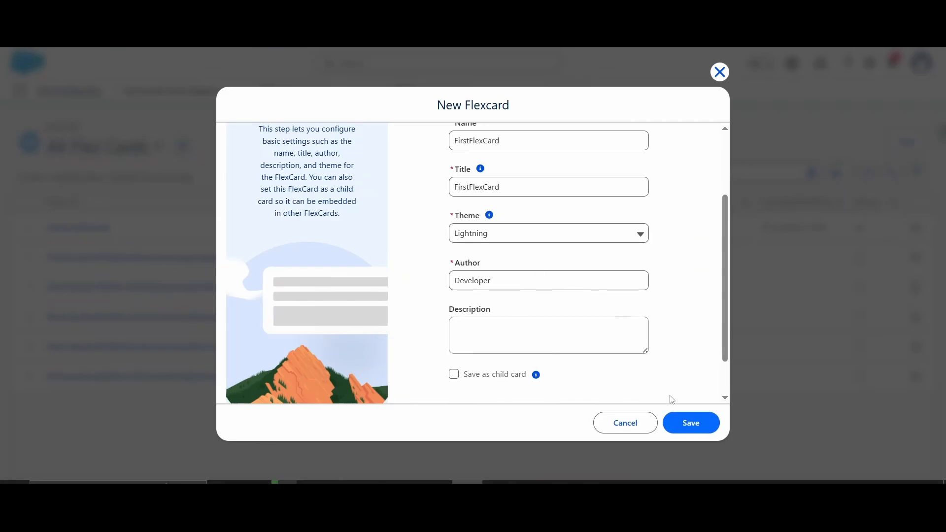
{"action": "left_click", "coordinate": [691, 422]}
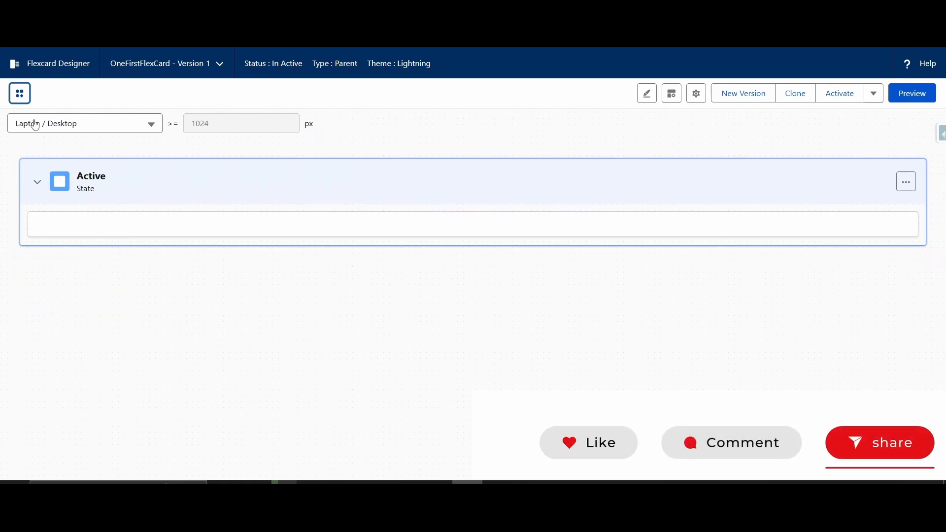
Step: Show the list of available elements and the card's setup properties beside the canvas
{"action": "left_click", "coordinate": [21, 98]}
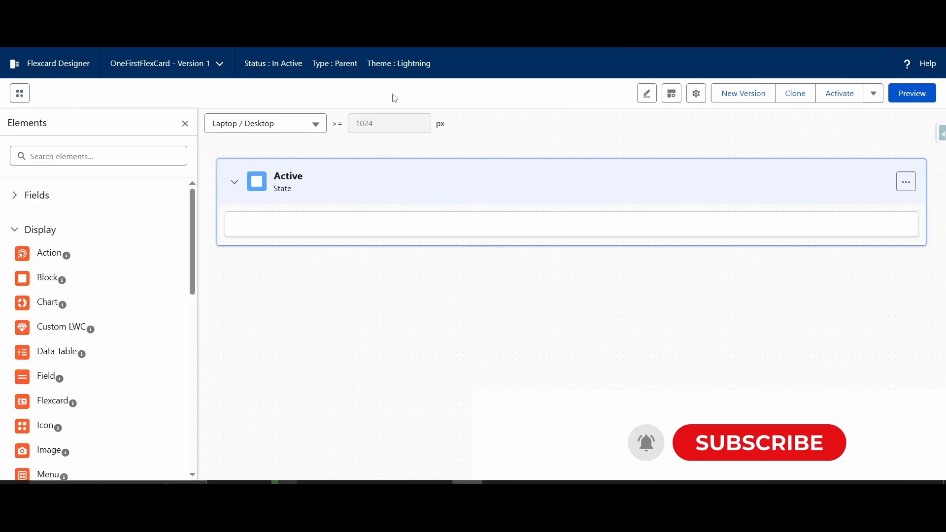
{"action": "left_click", "coordinate": [702, 102]}
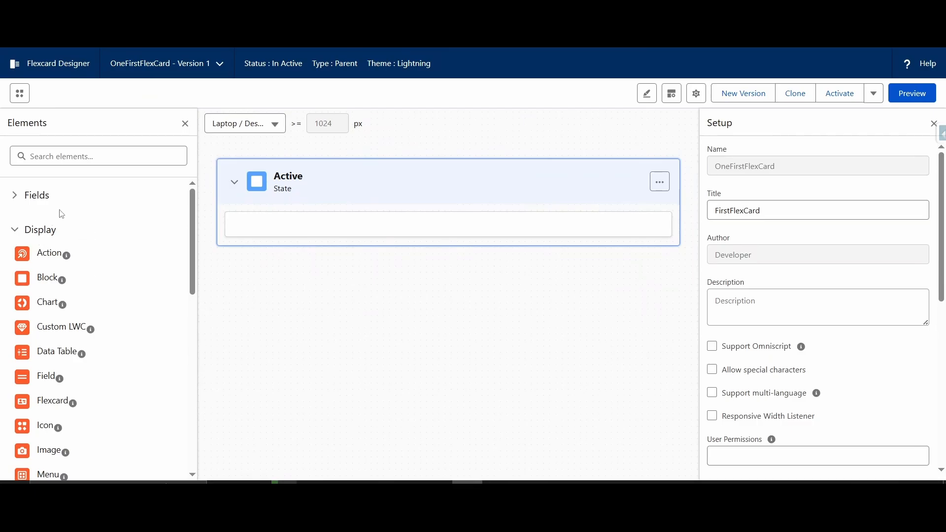
Step: Look through the display and input elements that can be placed on the card
{"action": "scroll", "coordinate": [24, 202], "scroll_direction": "down", "scroll_amount": 2}
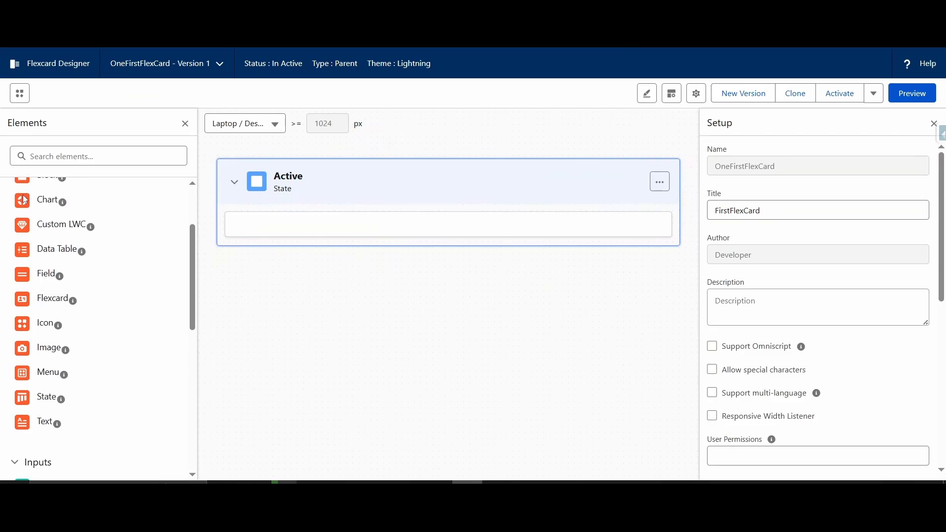
{"action": "scroll", "coordinate": [69, 261], "scroll_direction": "up", "scroll_amount": 2}
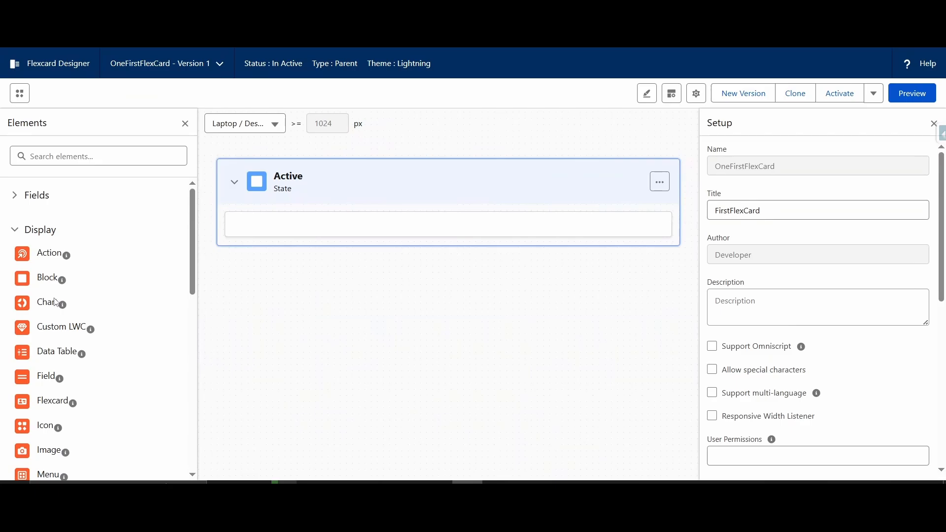
{"action": "scroll", "coordinate": [55, 306], "scroll_direction": "down", "scroll_amount": 2}
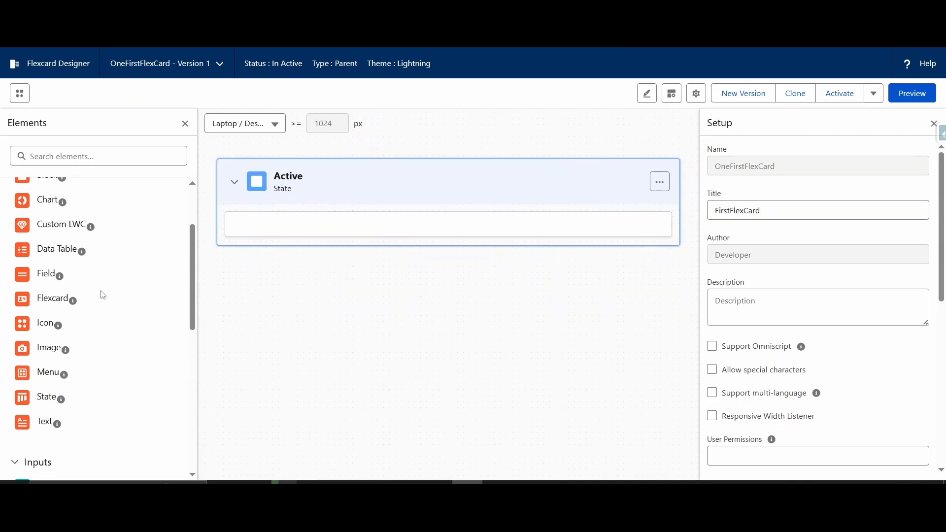
{"action": "scroll", "coordinate": [103, 263], "scroll_direction": "up", "scroll_amount": 3}
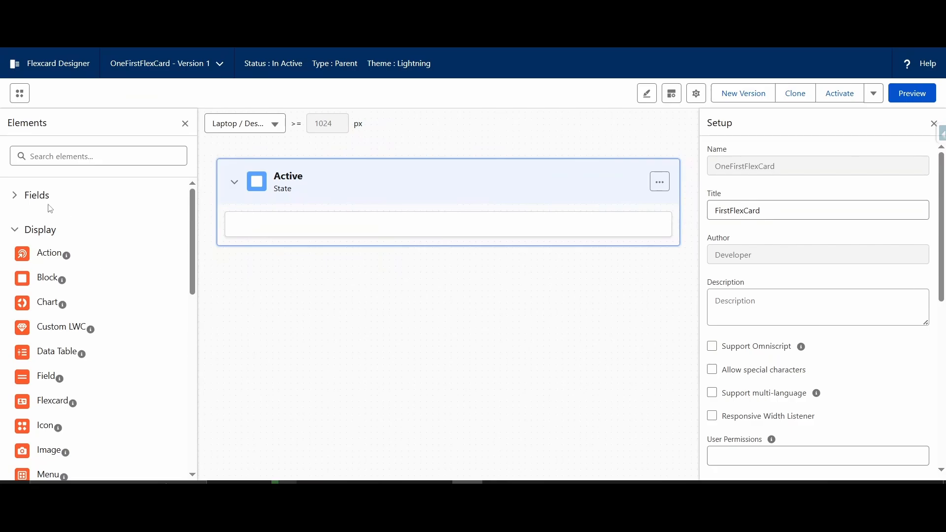
{"action": "scroll", "coordinate": [51, 205], "scroll_direction": "down", "scroll_amount": 3}
{"action": "scroll", "coordinate": [51, 208], "scroll_direction": "up", "scroll_amount": 3}
{"action": "scroll", "coordinate": [50, 208], "scroll_direction": "down", "scroll_amount": 5}
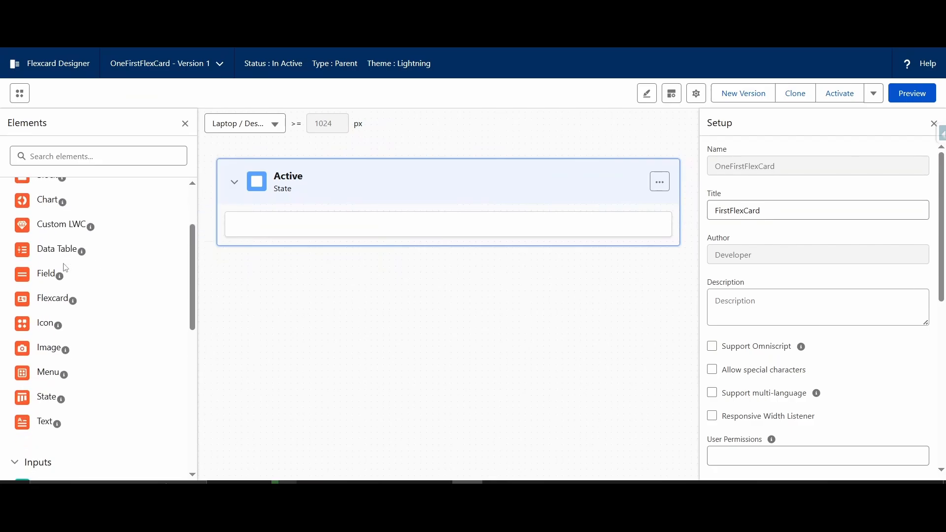
{"action": "scroll", "coordinate": [61, 332], "scroll_direction": "down", "scroll_amount": 5}
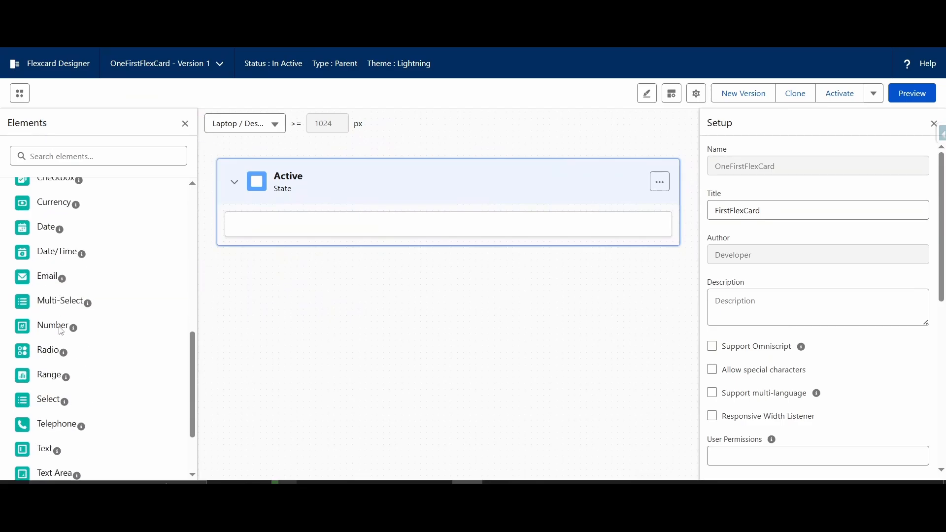
{"action": "scroll", "coordinate": [59, 312], "scroll_direction": "up", "scroll_amount": 10}
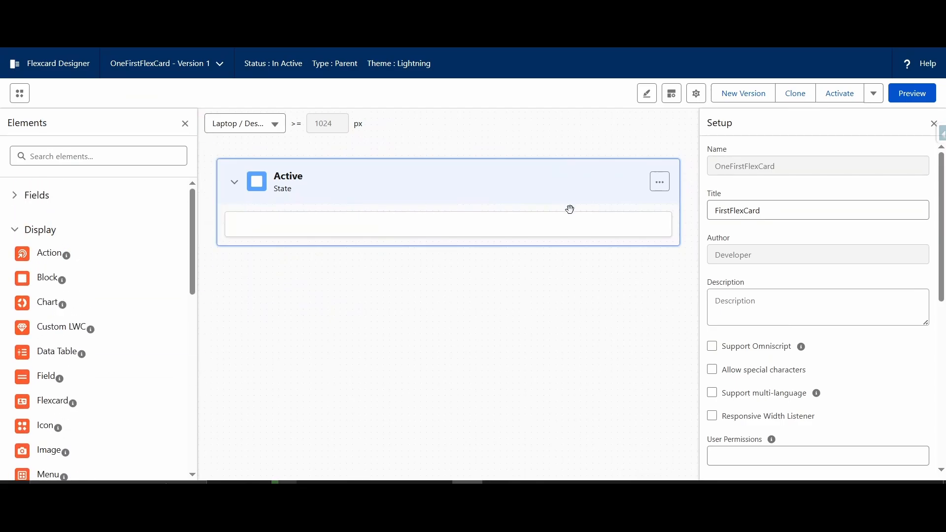
{"action": "scroll", "coordinate": [60, 291], "scroll_direction": "down", "scroll_amount": 3}
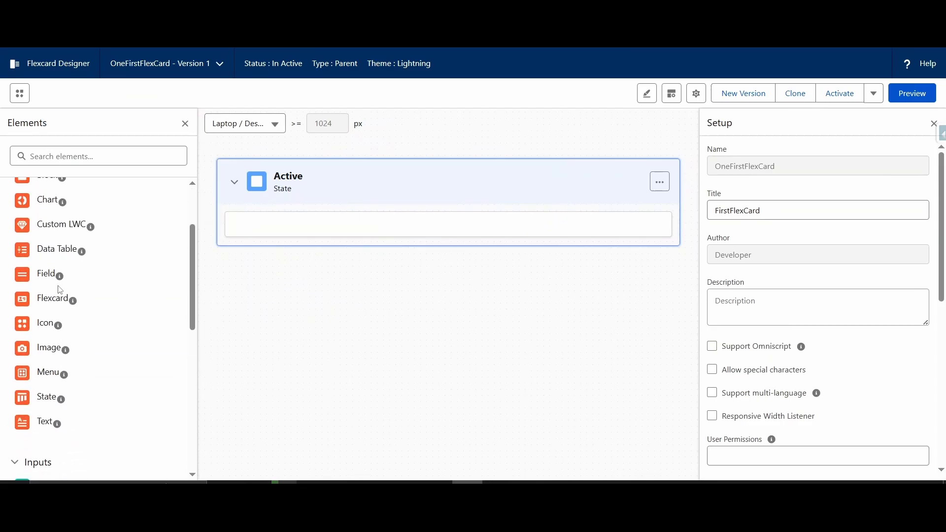
Step: Add a Block display element to the card's Active state
{"action": "scroll", "coordinate": [67, 298], "scroll_direction": "up", "scroll_amount": 3}
{"action": "scroll", "coordinate": [74, 318], "scroll_direction": "up", "scroll_amount": 1}
{"action": "scroll", "coordinate": [80, 317], "scroll_direction": "down", "scroll_amount": 3}
{"action": "scroll", "coordinate": [80, 316], "scroll_direction": "up", "scroll_amount": 4}
{"action": "left_click_drag", "start_coordinate": [37, 278], "coordinate": [305, 229]}
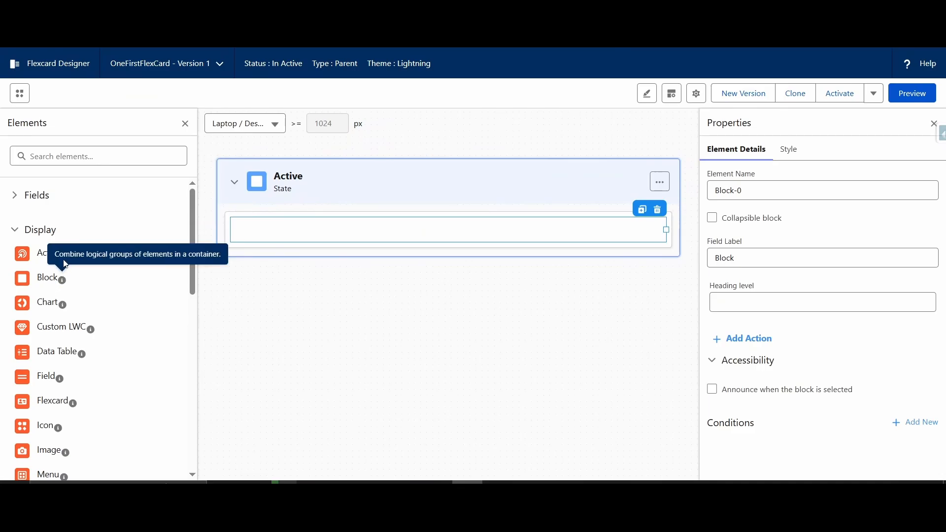
Step: Add two Text input elements inside the block, one below the other
{"action": "mouse_move", "coordinate": [67, 257]}
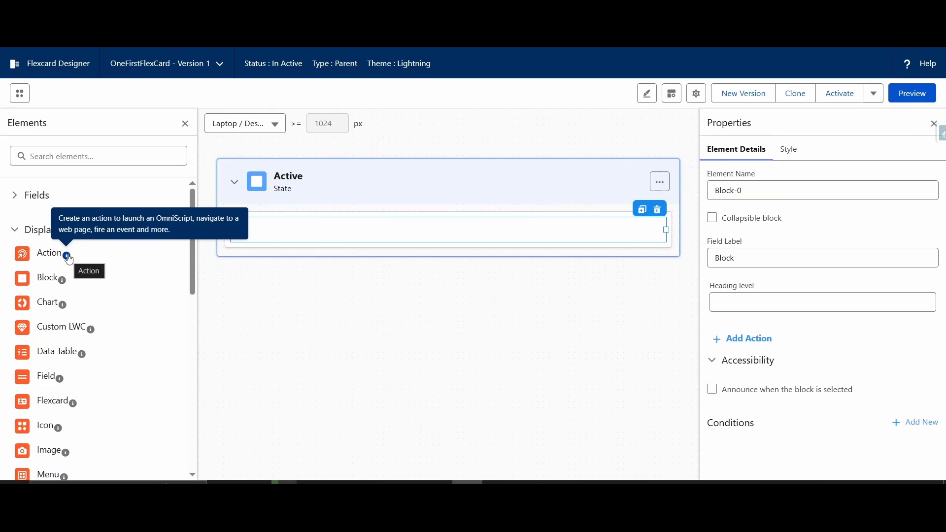
{"action": "mouse_move", "coordinate": [62, 284]}
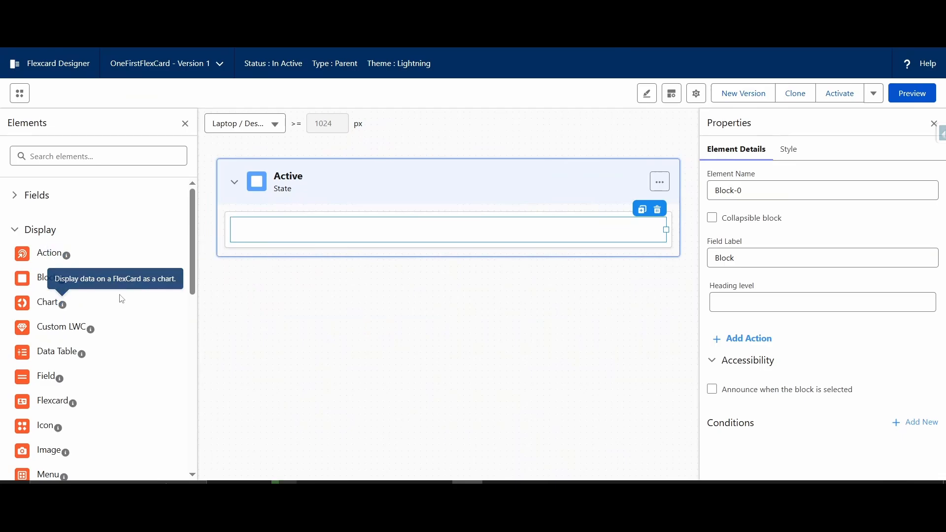
{"action": "scroll", "coordinate": [81, 380], "scroll_direction": "down", "scroll_amount": 2}
{"action": "scroll", "coordinate": [81, 380], "scroll_direction": "down", "scroll_amount": 9}
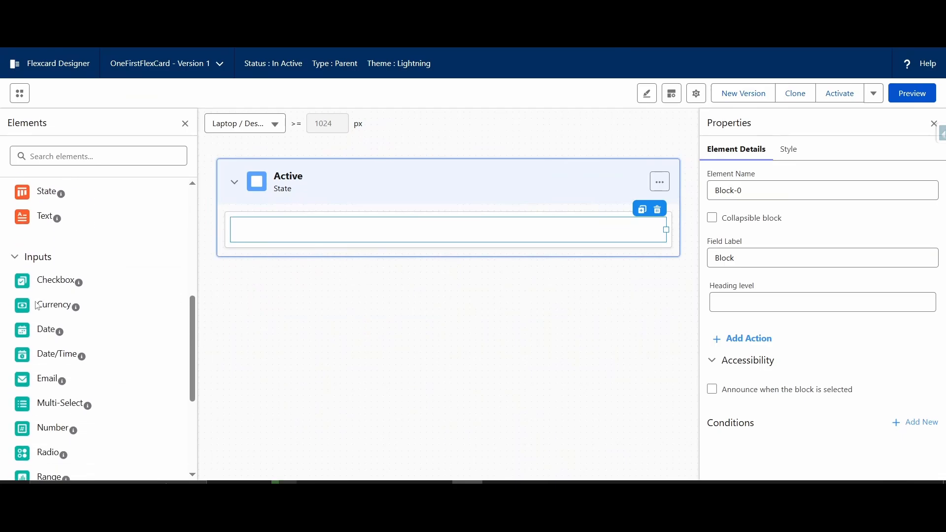
{"action": "left_click_drag", "start_coordinate": [53, 360], "coordinate": [308, 232]}
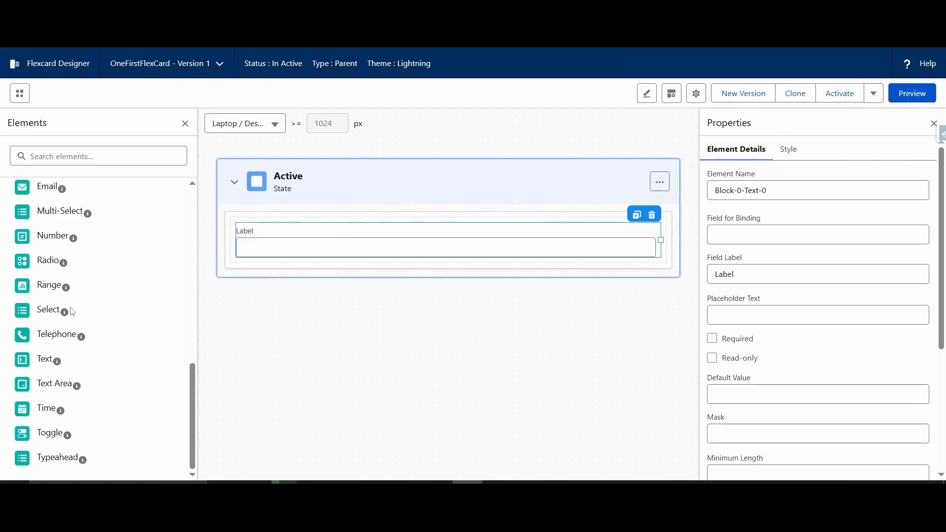
{"action": "left_click_drag", "start_coordinate": [48, 361], "coordinate": [271, 263]}
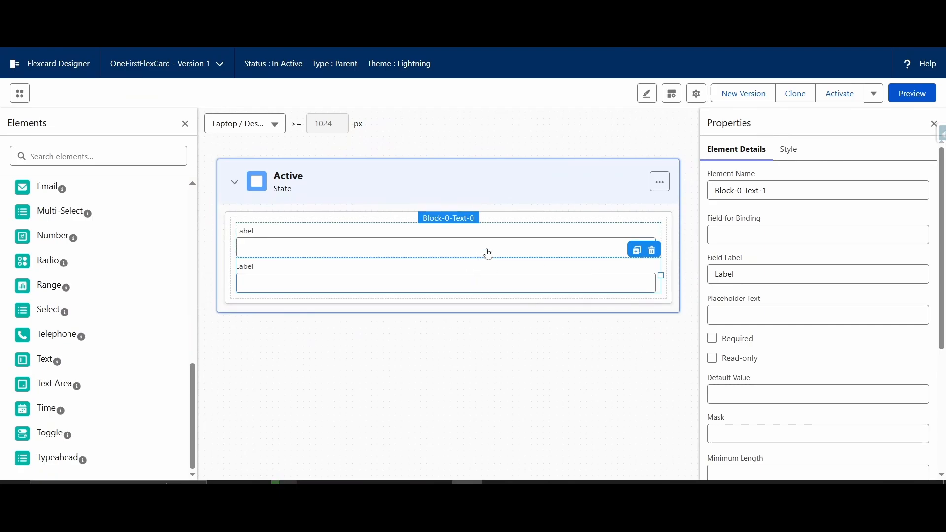
Step: Set the element name of the first text input in the block to Name
{"action": "left_click", "coordinate": [536, 244]}
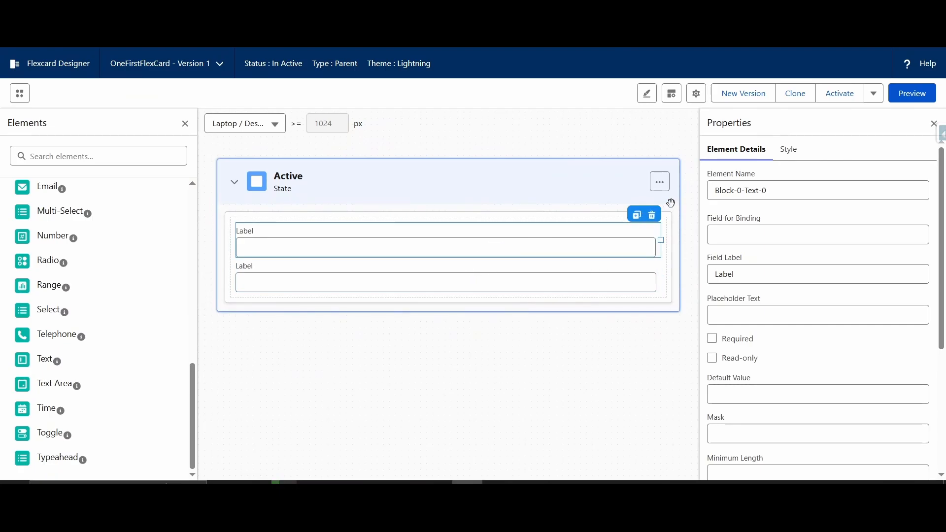
{"action": "left_click", "coordinate": [785, 193]}
{"action": "key", "text": "ctrl+a"}
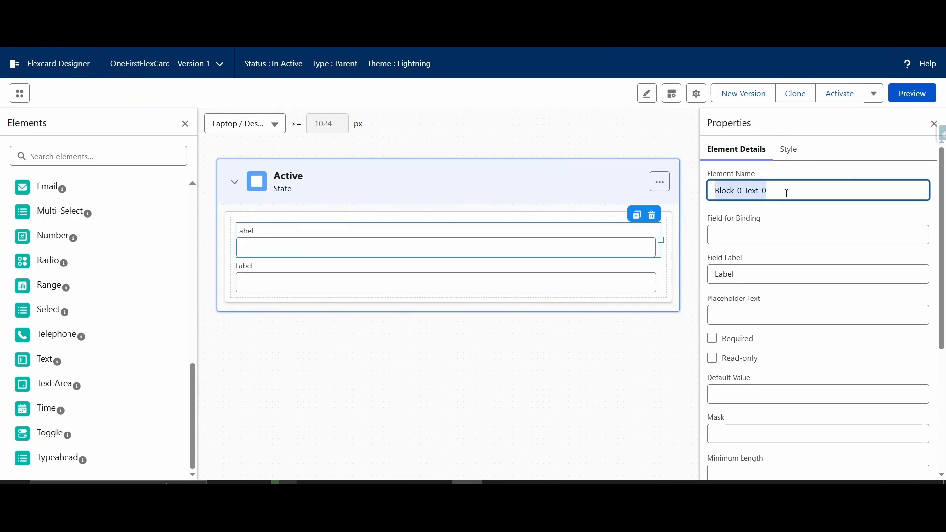
{"action": "type", "text": "Name"}
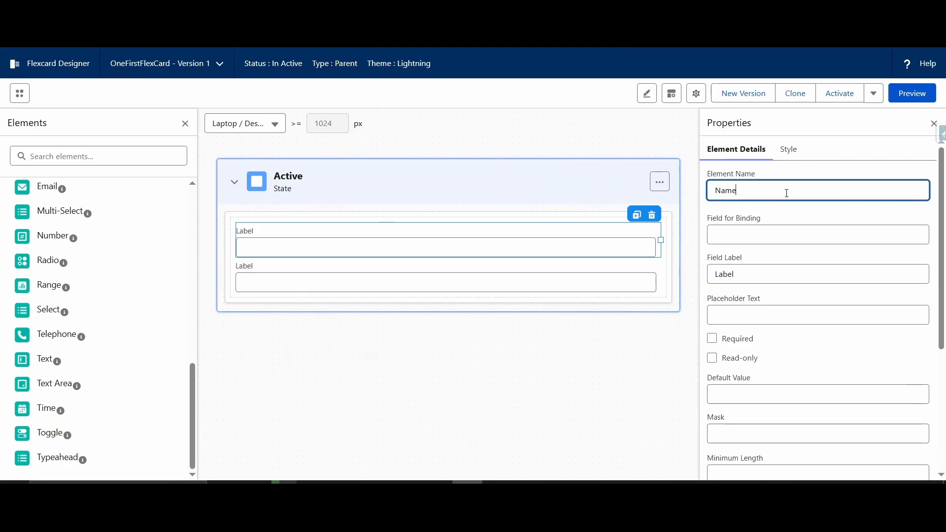
Step: Set the element name of the second text input in the block to Email
{"action": "left_click", "coordinate": [466, 274]}
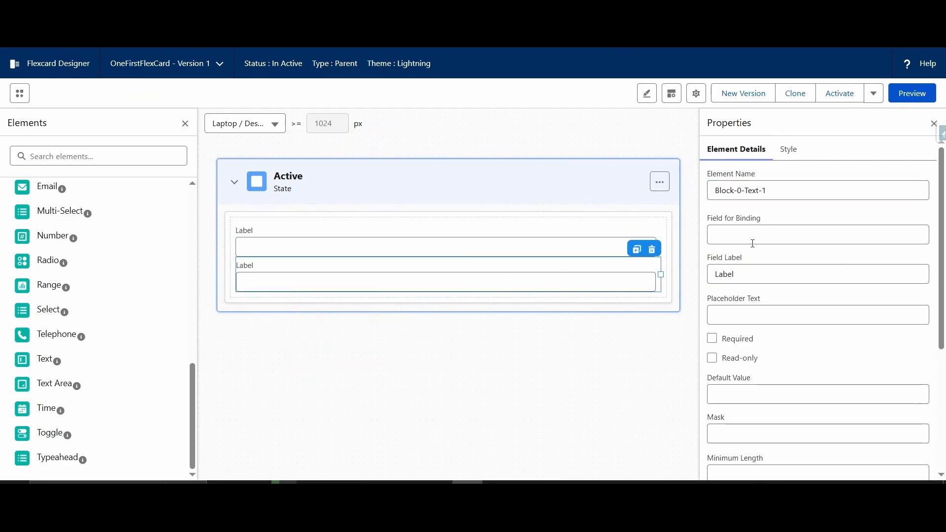
{"action": "left_click", "coordinate": [785, 193]}
{"action": "key", "text": "ctrl+a"}
{"action": "type", "text": "Email"}
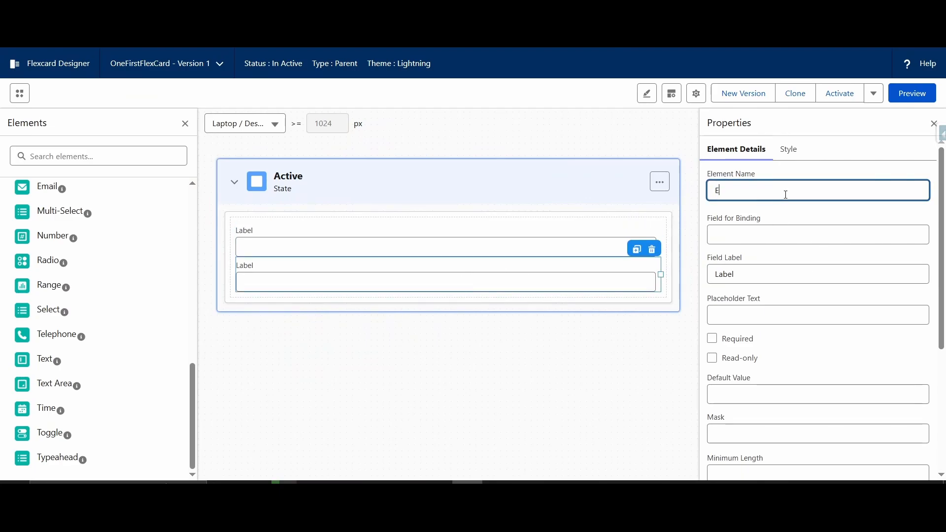
{"action": "left_click", "coordinate": [803, 213]}
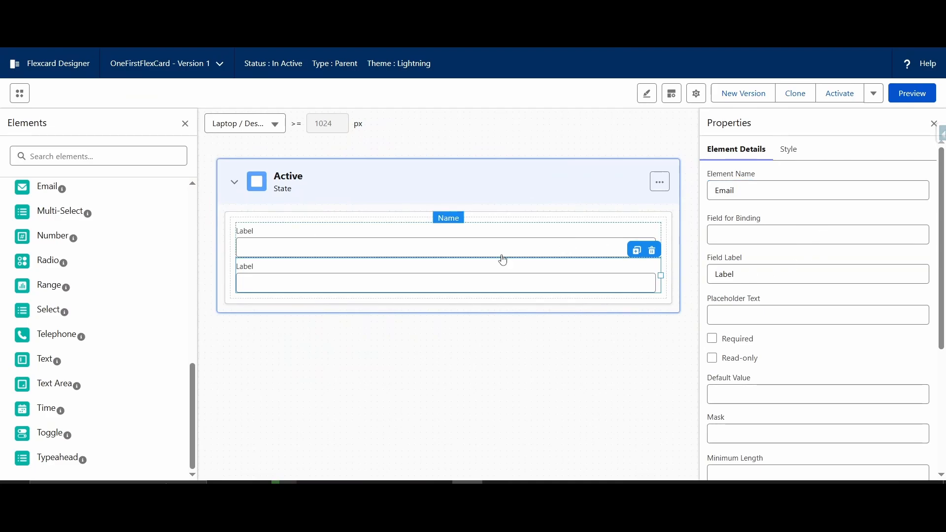
Step: Replace the second text input with an Email input element and set its element name to Email
{"action": "left_click", "coordinate": [651, 249]}
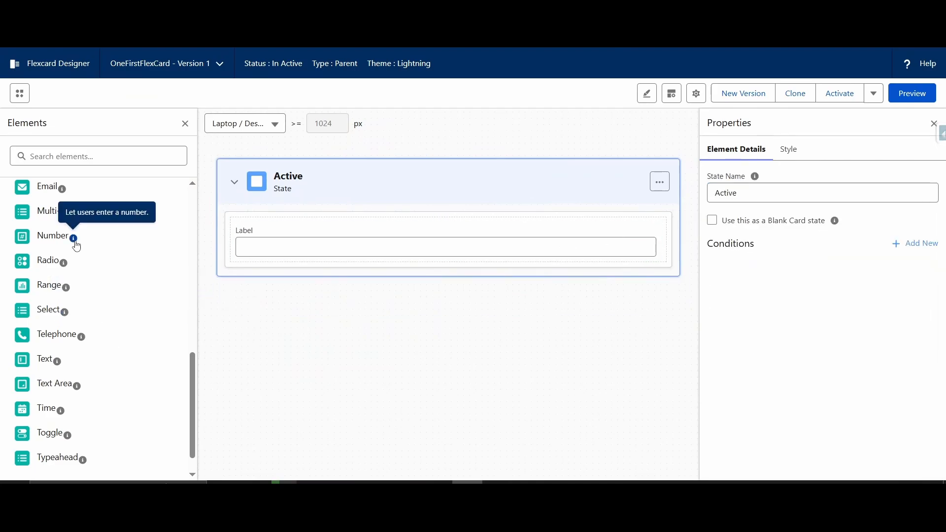
{"action": "scroll", "coordinate": [55, 256], "scroll_direction": "up", "scroll_amount": 2}
{"action": "left_click_drag", "start_coordinate": [53, 295], "coordinate": [287, 257]}
{"action": "left_click", "coordinate": [774, 185]}
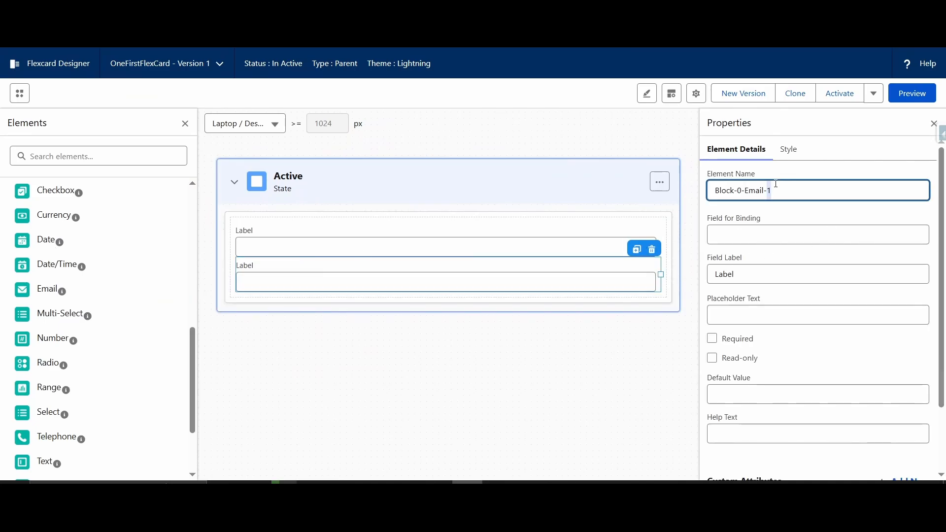
{"action": "triple_click", "coordinate": [776, 184]}
{"action": "type", "text": "Email"}
{"action": "left_click", "coordinate": [782, 215]}
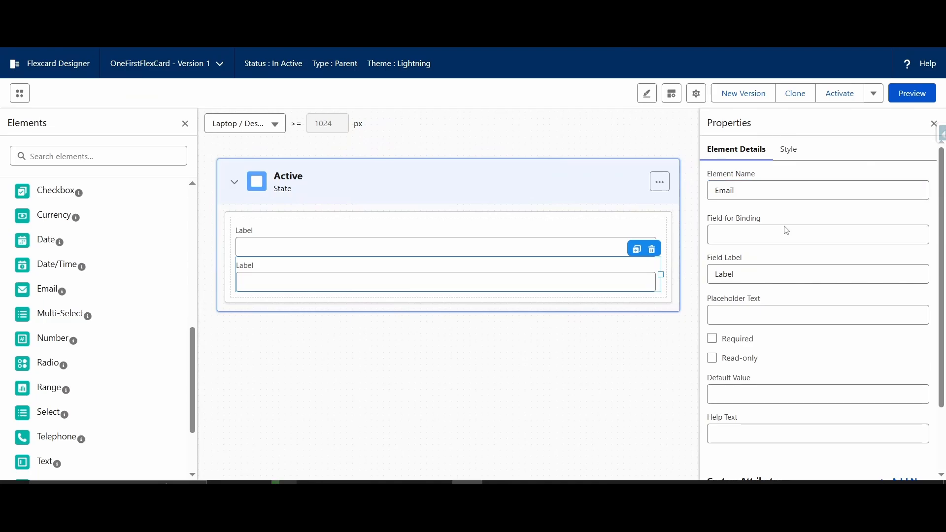
Step: Set the field label of the Name text input to Name
{"action": "left_click", "coordinate": [494, 246]}
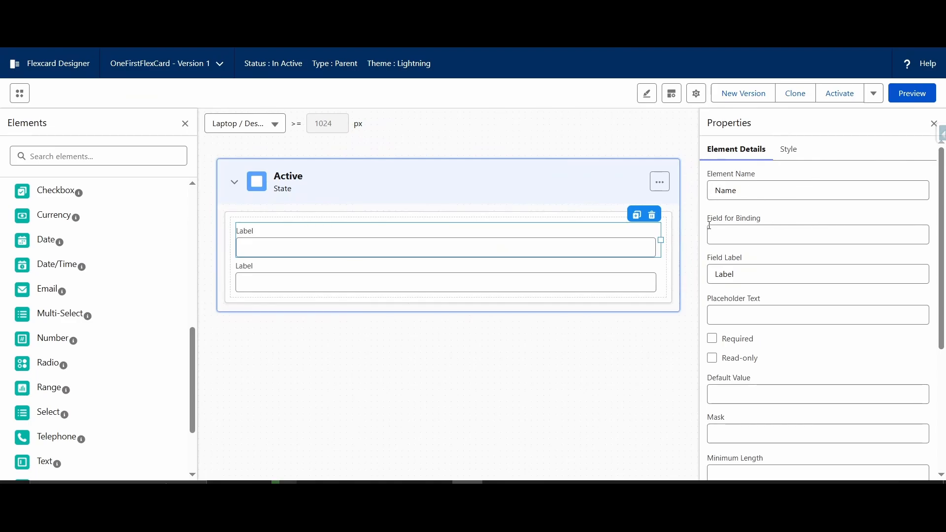
{"action": "scroll", "coordinate": [69, 220], "scroll_direction": "up", "scroll_amount": 3}
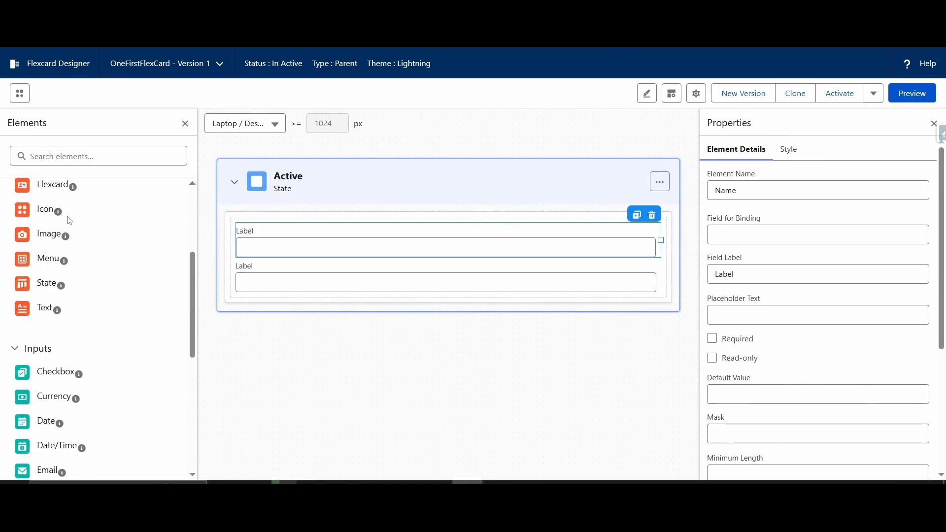
{"action": "scroll", "coordinate": [70, 221], "scroll_direction": "up", "scroll_amount": 4}
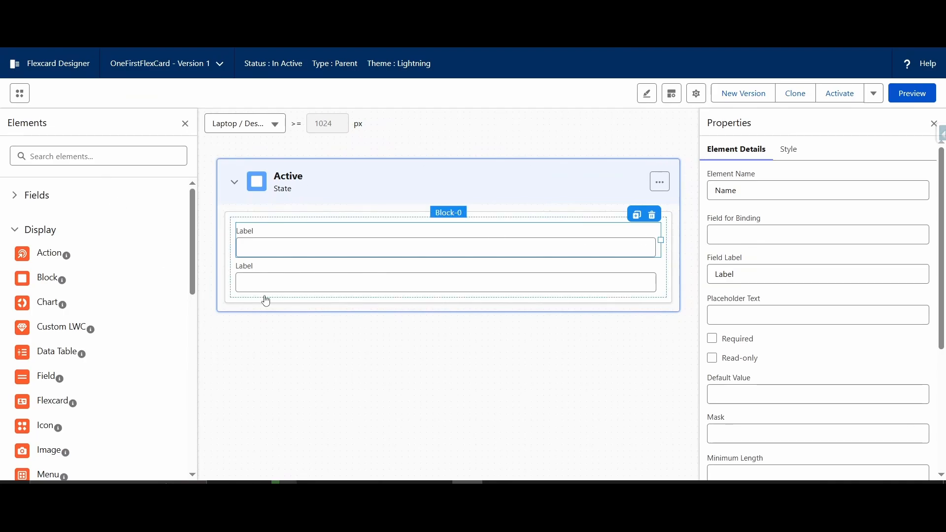
{"action": "double_click", "coordinate": [748, 280]}
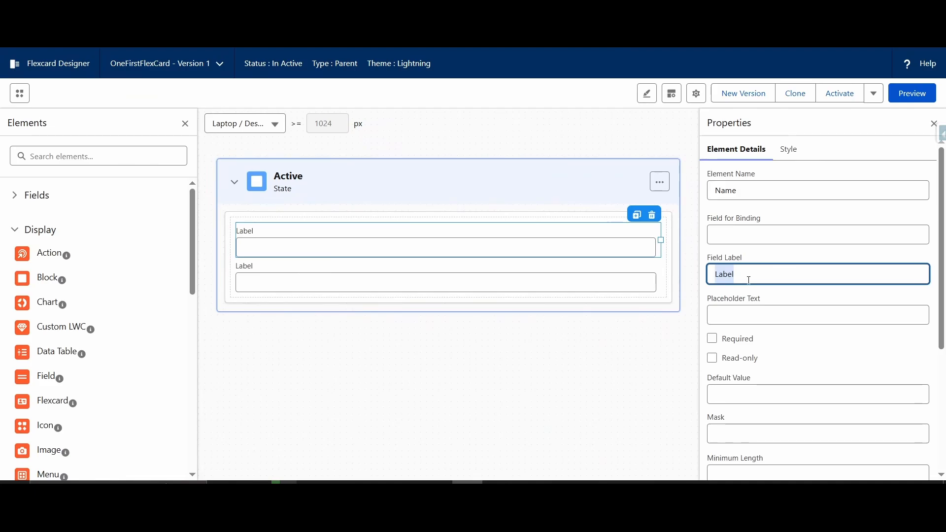
{"action": "type", "text": "Name"}
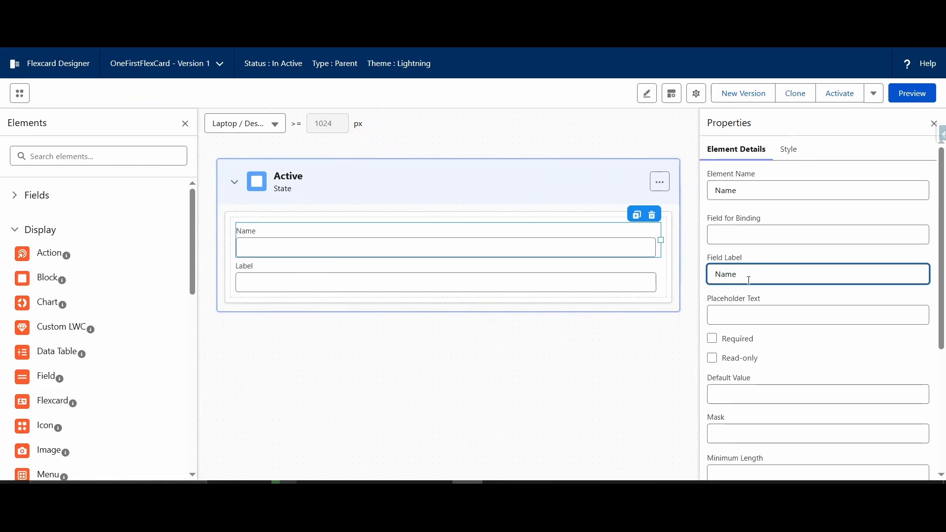
Step: Set the Name input's placeholder text to Enter Your Name and make the field required
{"action": "left_click", "coordinate": [774, 320]}
{"action": "type", "text": "Enter "}
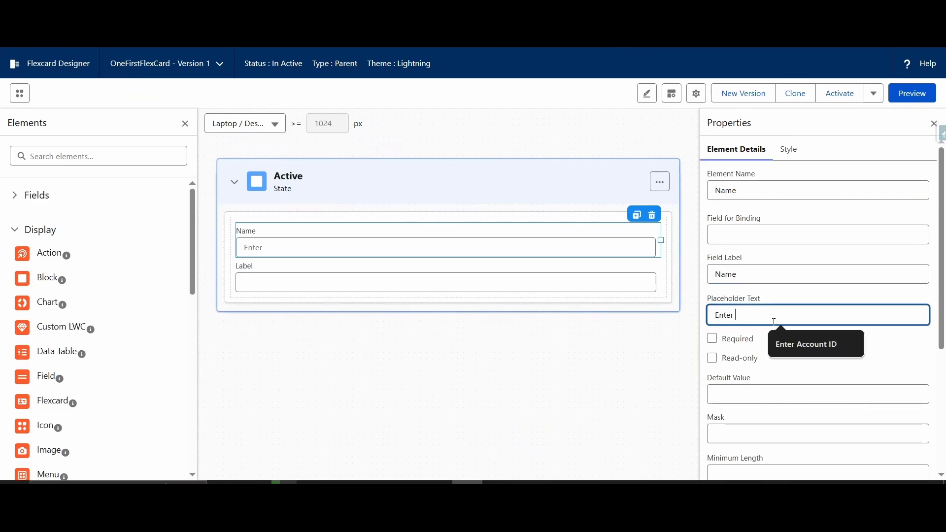
{"action": "type", "text": "Your N"}
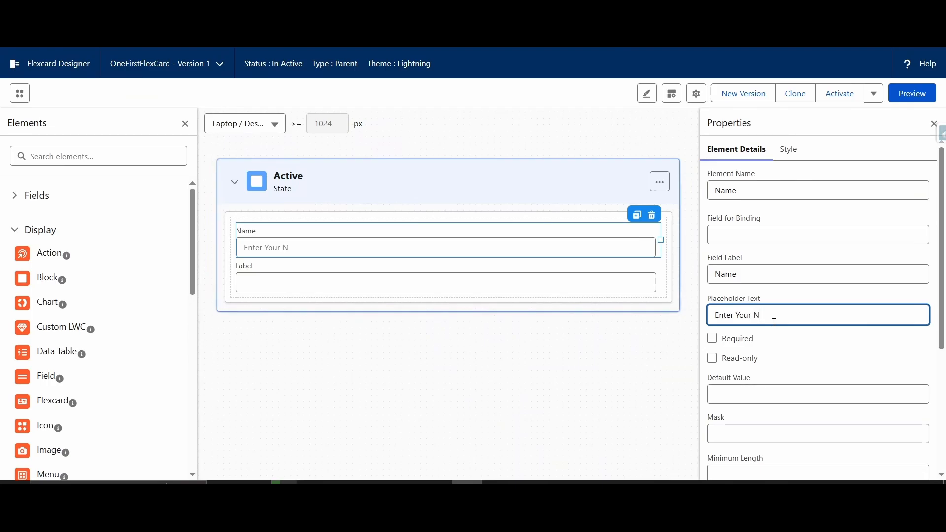
{"action": "type", "text": "ame"}
{"action": "left_click", "coordinate": [825, 370]}
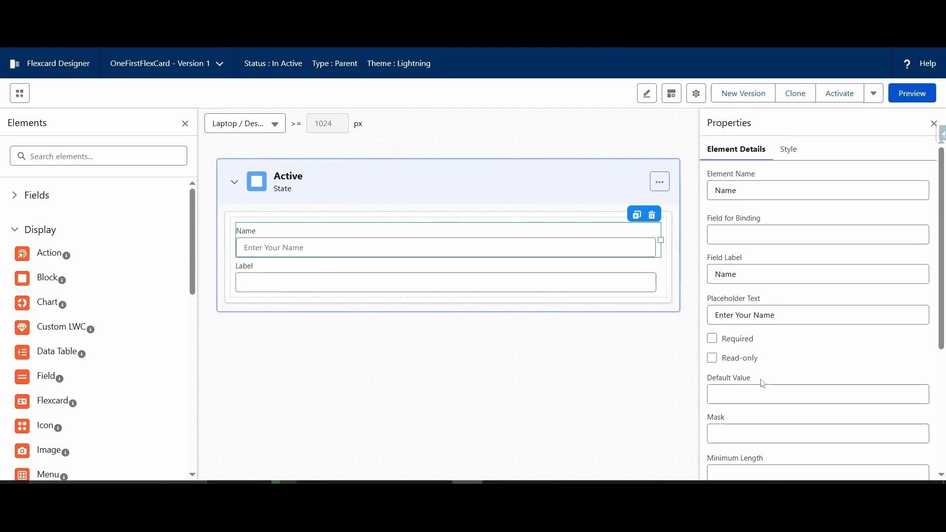
{"action": "left_click", "coordinate": [713, 340]}
{"action": "scroll", "coordinate": [722, 280], "scroll_direction": "down", "scroll_amount": 2}
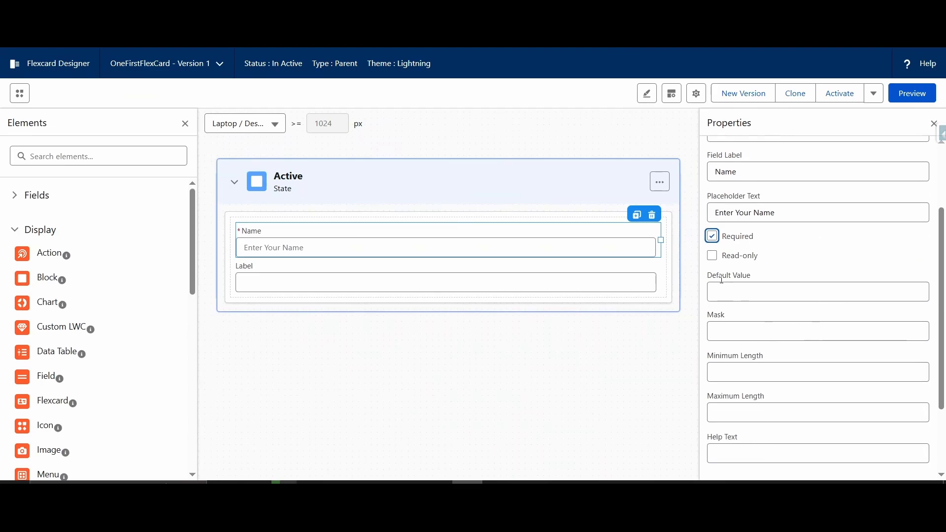
Step: Try the read-only option on the Name input and switch it off again
{"action": "left_click", "coordinate": [712, 256]}
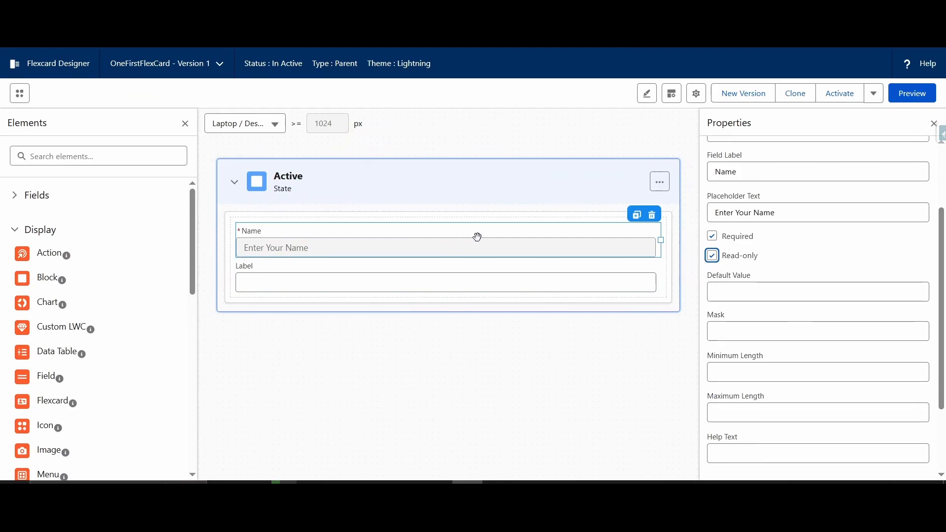
{"action": "left_click", "coordinate": [713, 256]}
{"action": "scroll", "coordinate": [783, 269], "scroll_direction": "down", "scroll_amount": 2}
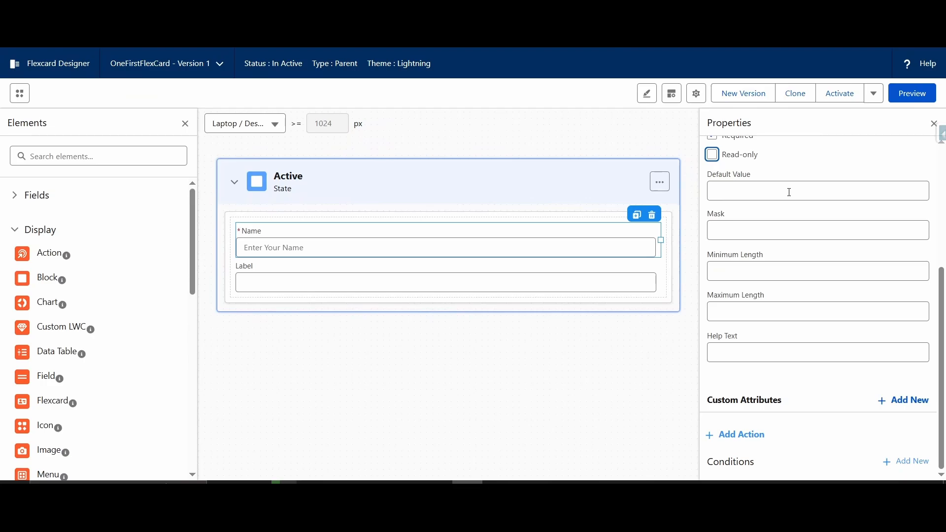
{"action": "left_click", "coordinate": [737, 231]}
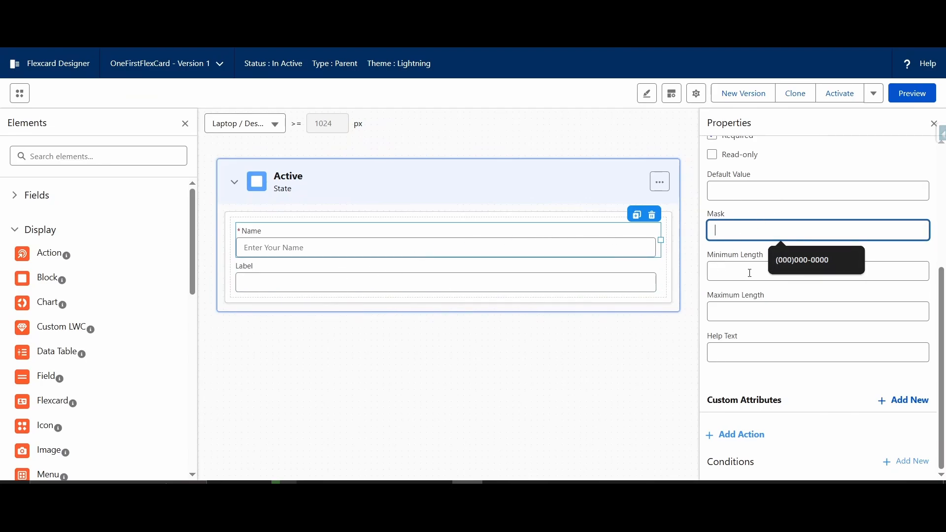
Step: Set the Name input's help text to Ente Your Name
{"action": "left_click", "coordinate": [720, 361]}
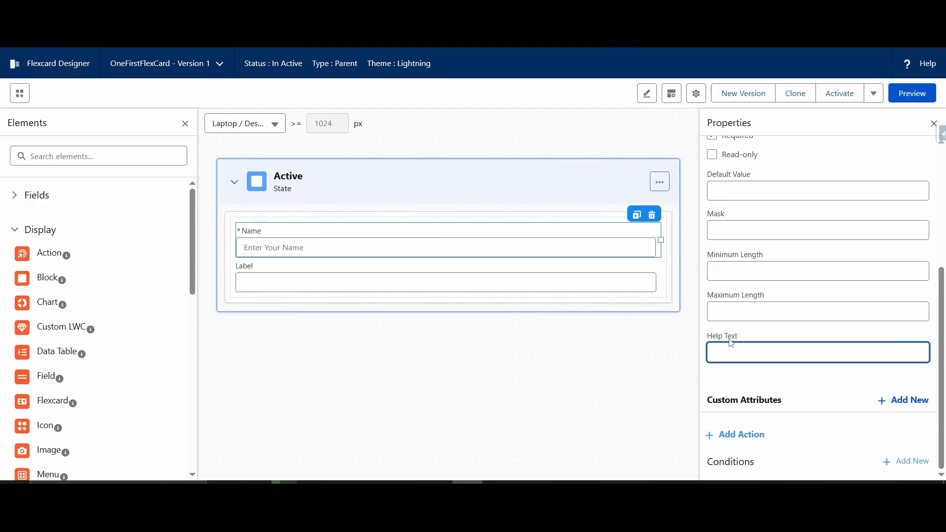
{"action": "type", "text": "ENter"}
{"action": "key", "text": "BackSpace"}
{"action": "key", "text": "BackSpace"}
{"action": "key", "text": "BackSpace"}
{"action": "key", "text": "BackSpace"}
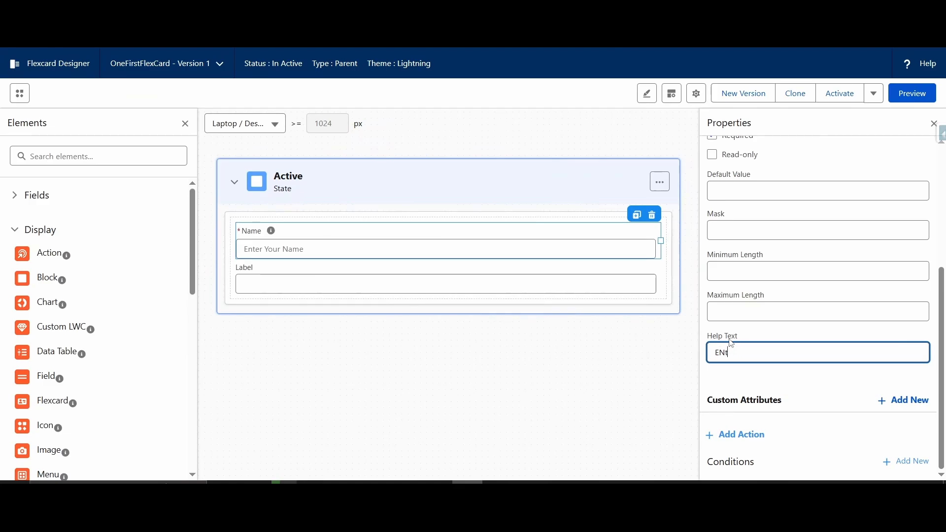
{"action": "type", "text": "nte Your Name"}
{"action": "left_click", "coordinate": [738, 374]}
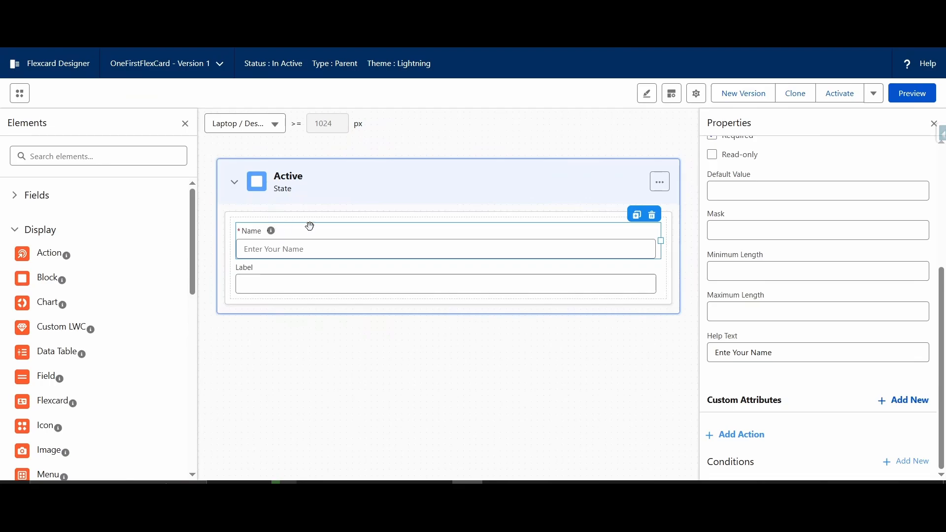
{"action": "left_click", "coordinate": [904, 463]}
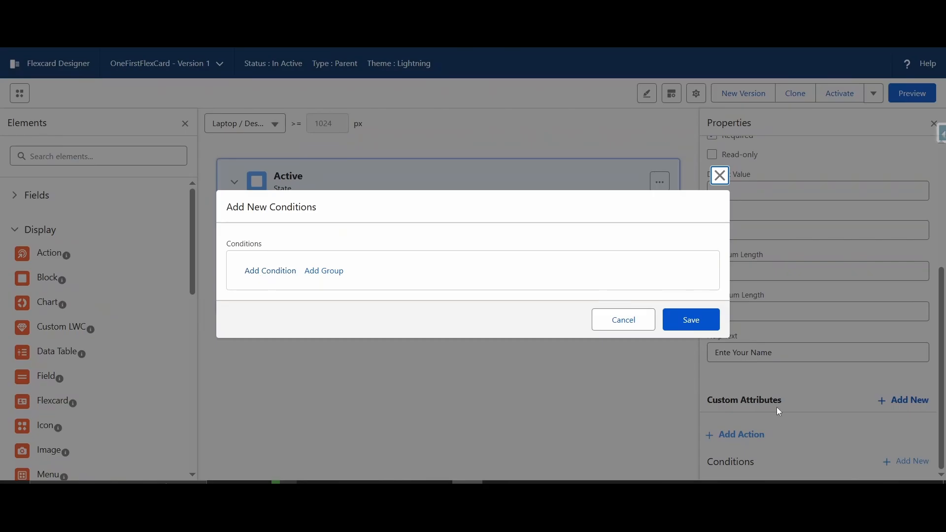
{"action": "left_click", "coordinate": [718, 178]}
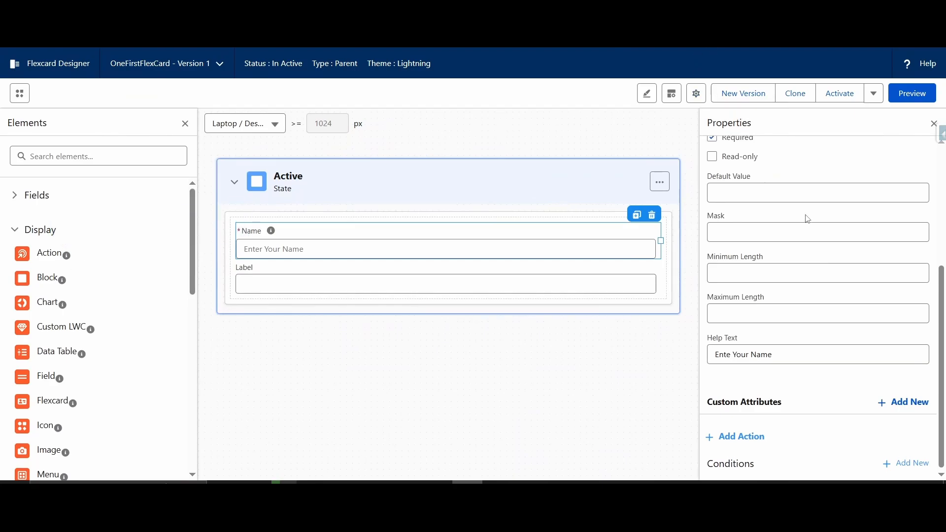
{"action": "scroll", "coordinate": [804, 216], "scroll_direction": "up", "scroll_amount": 5}
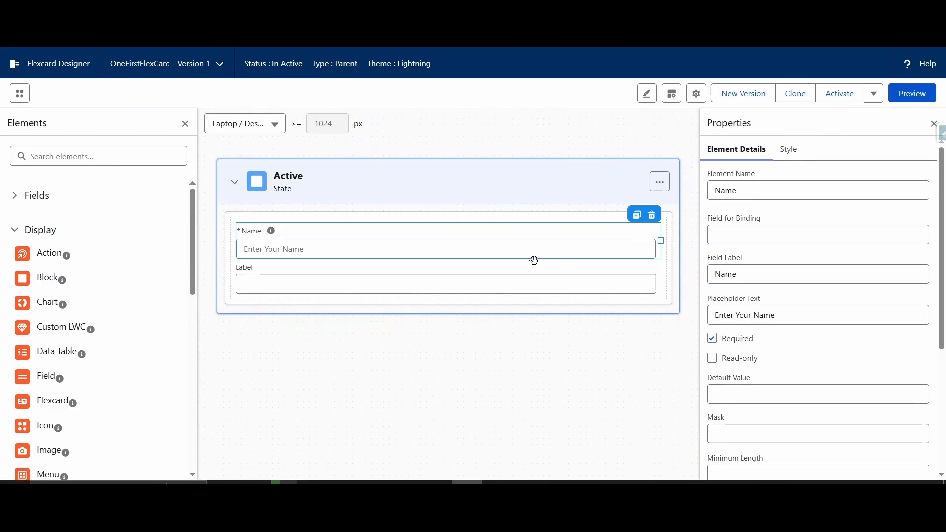
Step: Set the label color of the Name input to red, #FF0000, in its style settings
{"action": "left_click", "coordinate": [784, 157]}
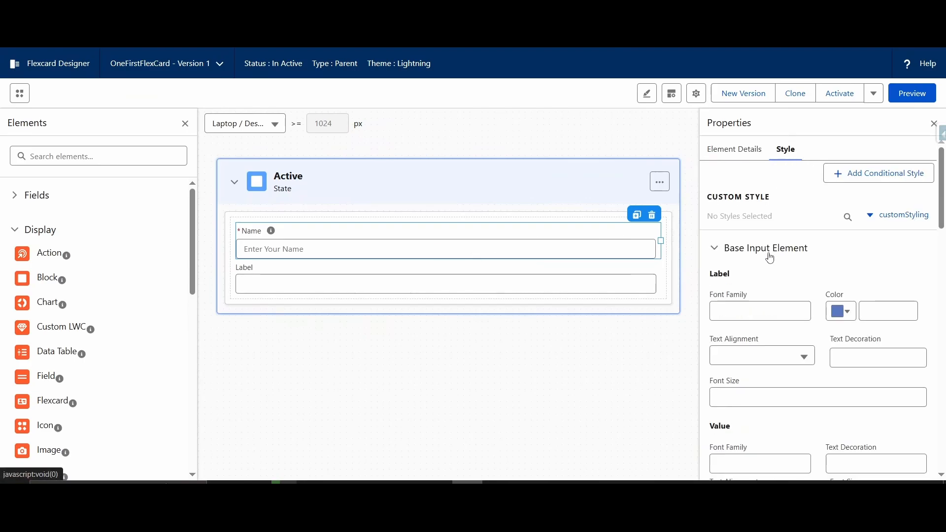
{"action": "scroll", "coordinate": [798, 215], "scroll_direction": "down", "scroll_amount": 2}
{"action": "left_click", "coordinate": [749, 208]}
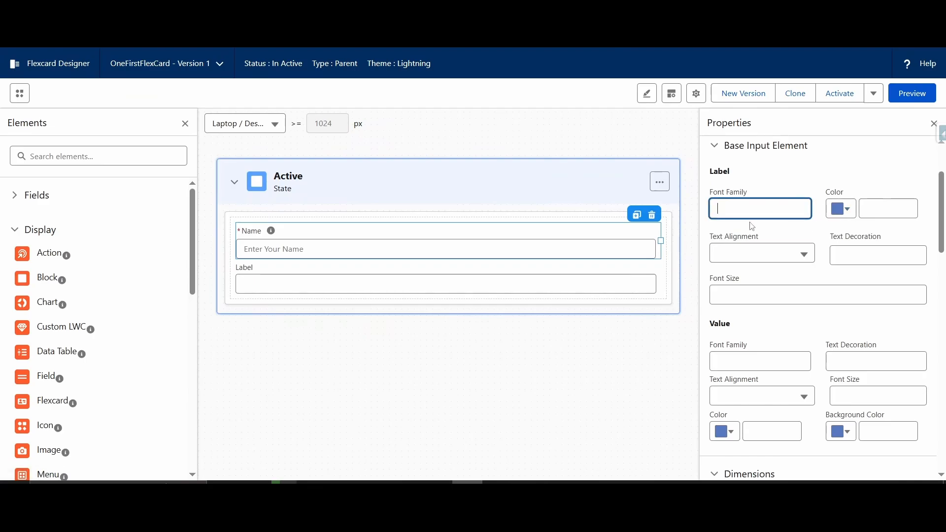
{"action": "left_click", "coordinate": [848, 212]}
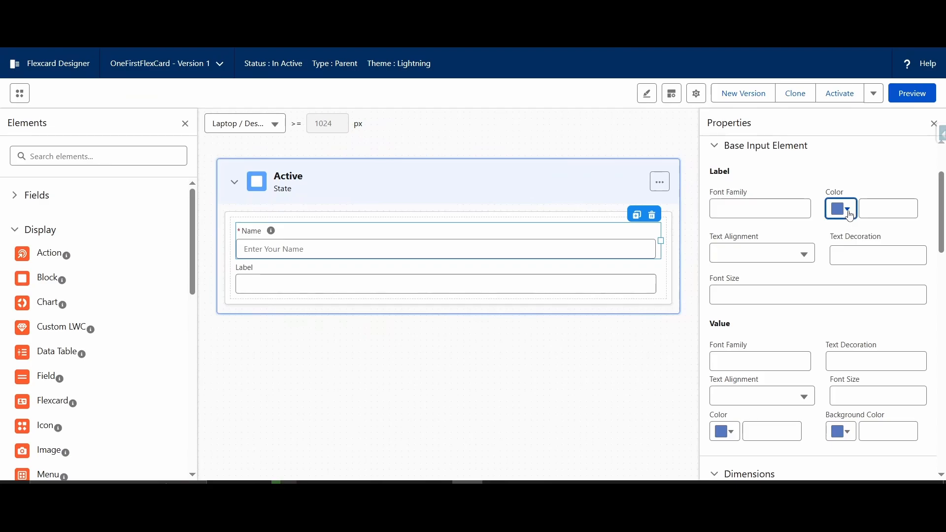
{"action": "left_click", "coordinate": [847, 231]}
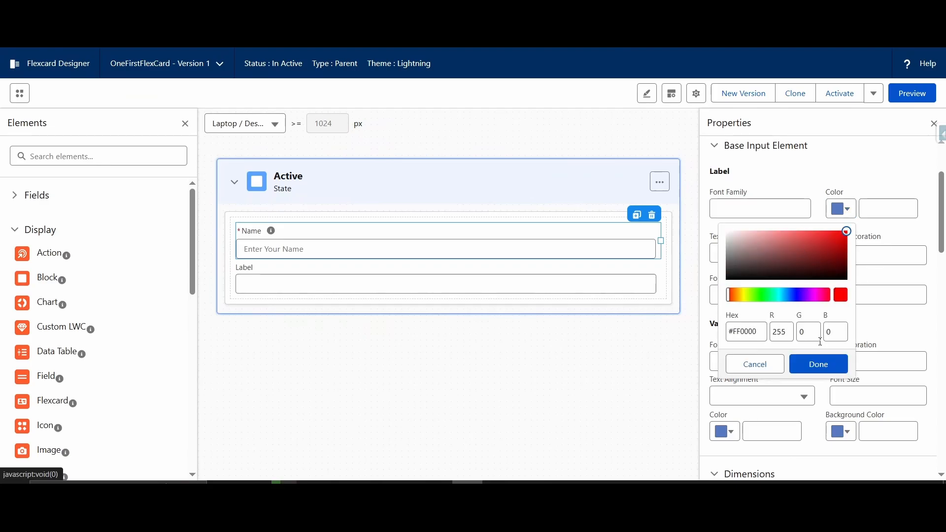
{"action": "left_click", "coordinate": [818, 364]}
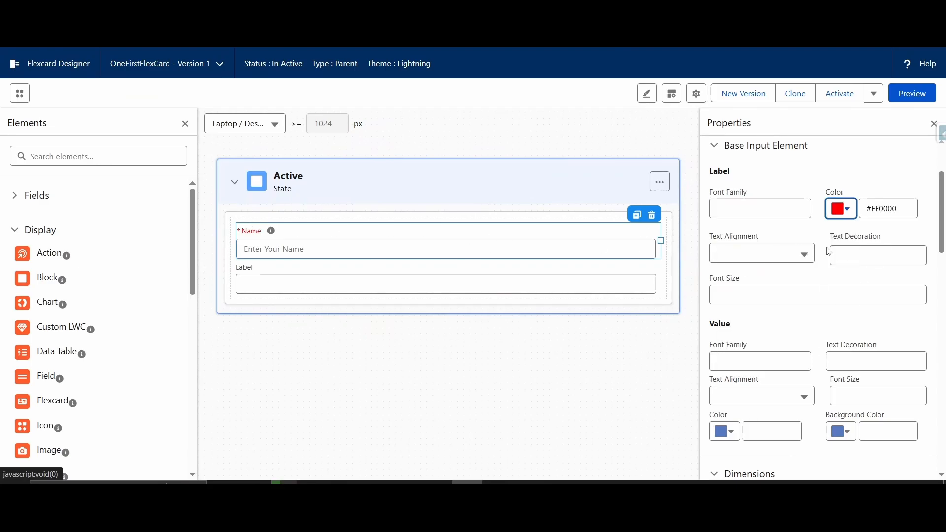
Step: Try centering the Name input's label, and set its text alignment to None
{"action": "scroll", "coordinate": [768, 261], "scroll_direction": "down", "scroll_amount": 1}
{"action": "scroll", "coordinate": [772, 253], "scroll_direction": "up", "scroll_amount": 1}
{"action": "left_click", "coordinate": [784, 253]}
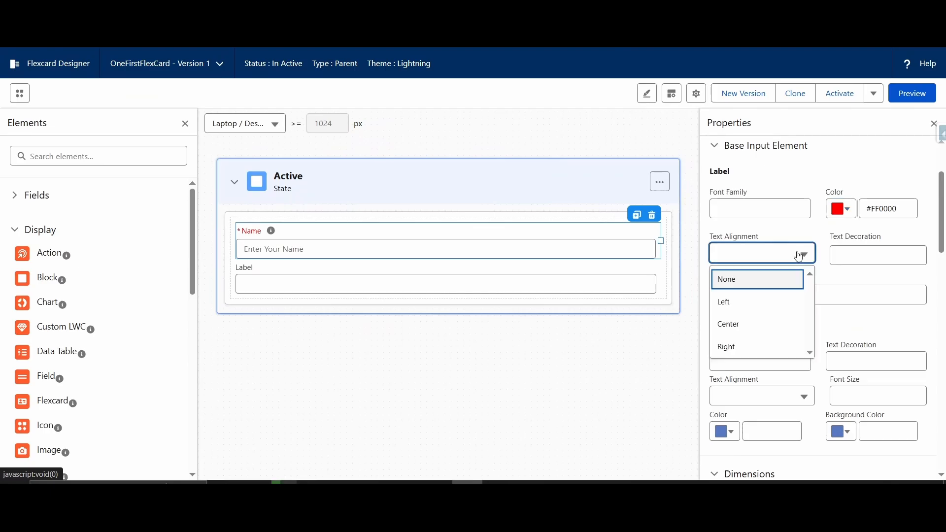
{"action": "left_click", "coordinate": [738, 327]}
{"action": "left_click", "coordinate": [761, 253]}
{"action": "left_click", "coordinate": [732, 279]}
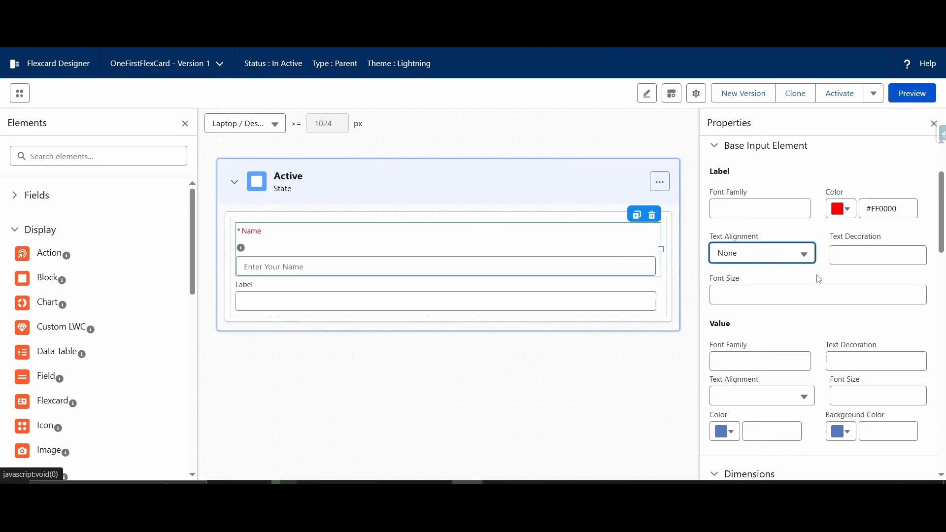
{"action": "left_click", "coordinate": [803, 255]}
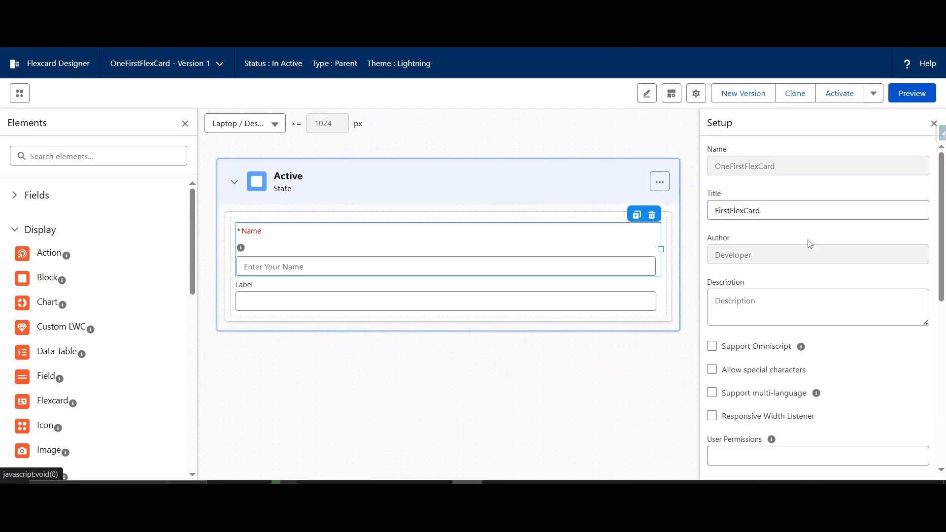
Step: Examine the Flexcard's setup options, including Omniscript support, repeat options, custom stylesheet and event listeners
{"action": "scroll", "coordinate": [811, 244], "scroll_direction": "down", "scroll_amount": 2}
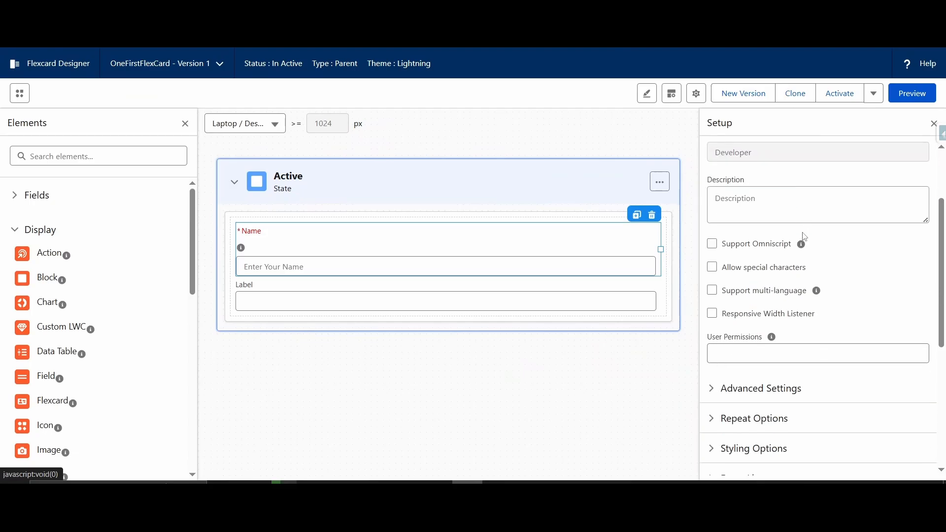
{"action": "scroll", "coordinate": [806, 242], "scroll_direction": "up", "scroll_amount": 2}
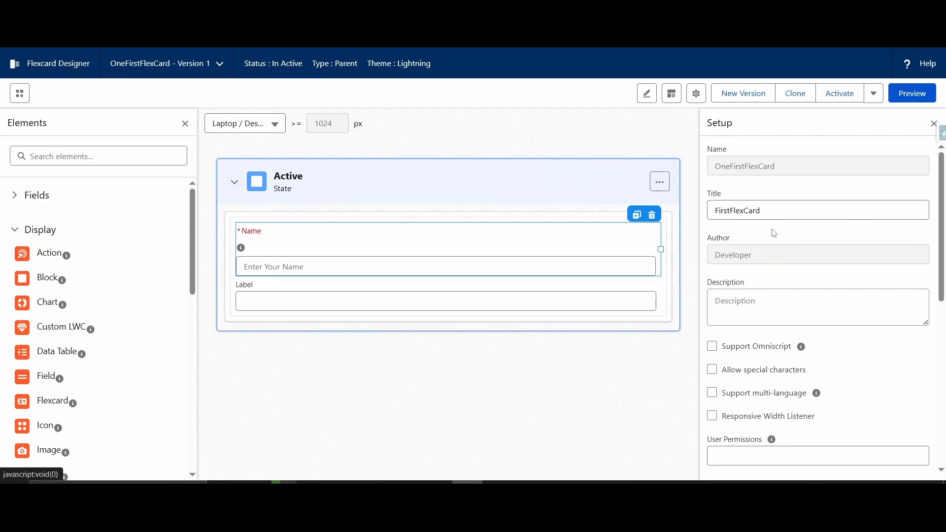
{"action": "scroll", "coordinate": [819, 295], "scroll_direction": "down", "scroll_amount": 2}
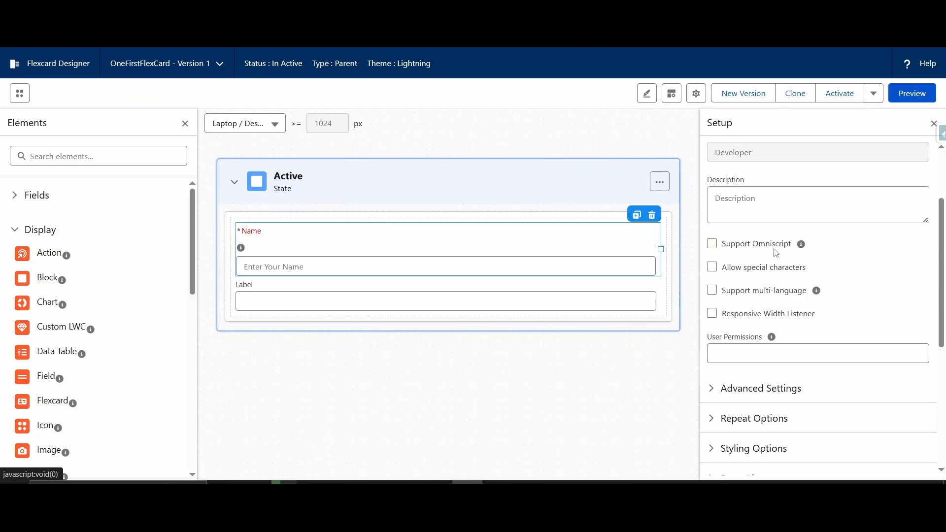
{"action": "mouse_move", "coordinate": [808, 246]}
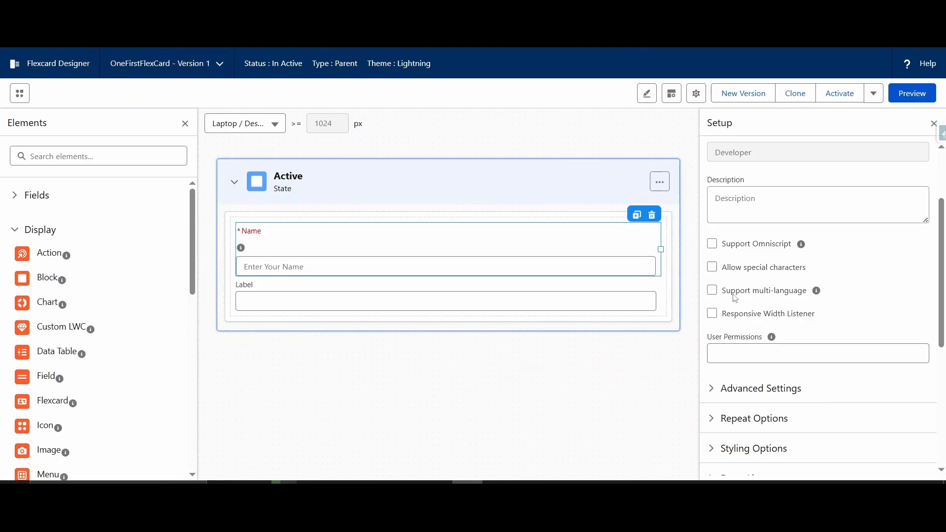
{"action": "scroll", "coordinate": [736, 299], "scroll_direction": "down", "scroll_amount": 5}
{"action": "left_click", "coordinate": [710, 216]}
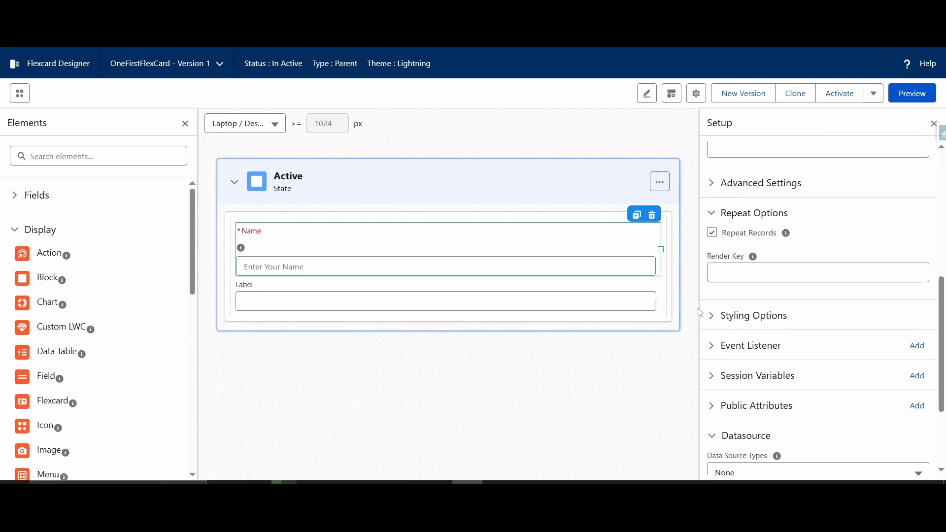
{"action": "scroll", "coordinate": [779, 294], "scroll_direction": "down", "scroll_amount": 1}
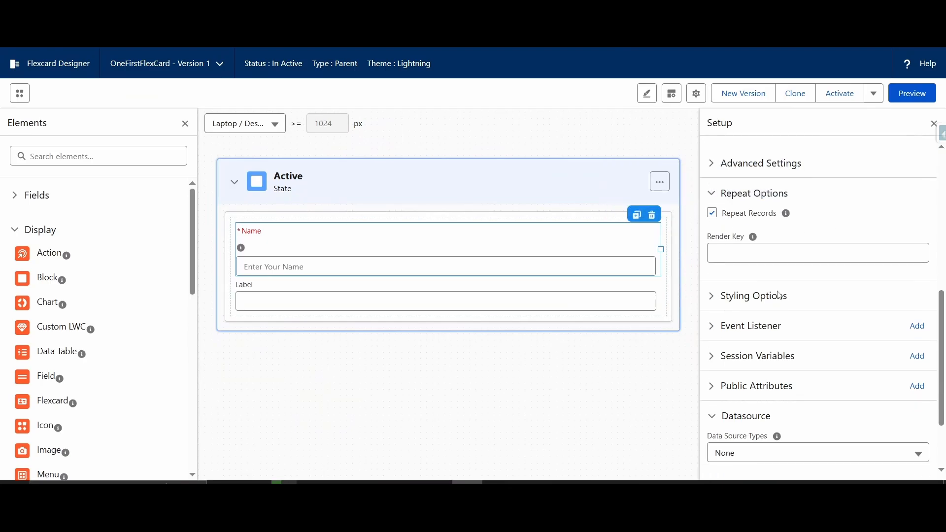
{"action": "scroll", "coordinate": [780, 295], "scroll_direction": "down", "scroll_amount": 3}
{"action": "left_click", "coordinate": [743, 213]}
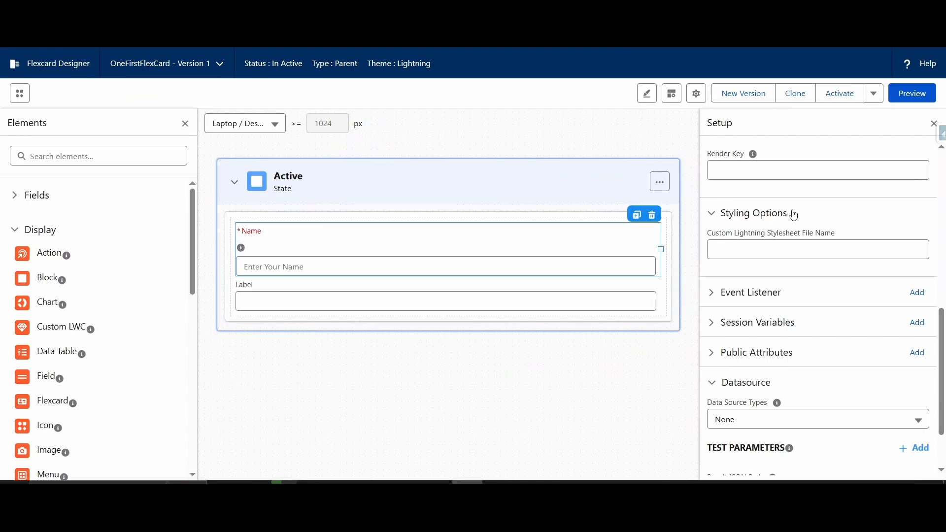
{"action": "left_click", "coordinate": [783, 252]}
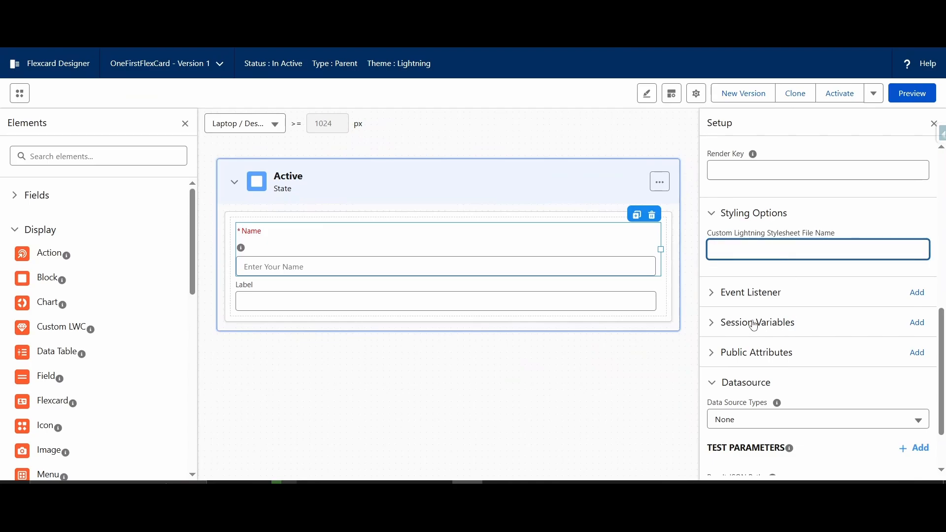
{"action": "left_click", "coordinate": [752, 302]}
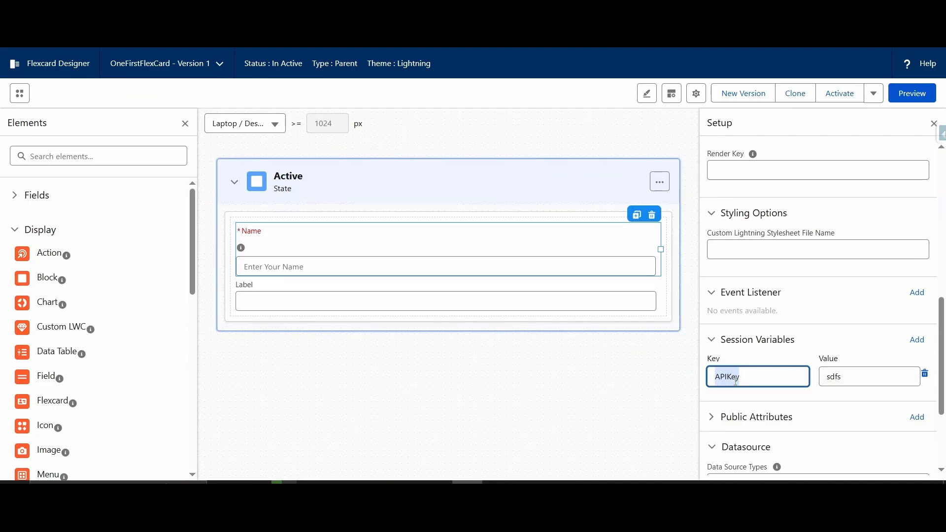
Step: Define the Flexcard's session variable with the key isDisplay and the value true
{"action": "type", "text": "isDisplay"}
{"action": "left_click", "coordinate": [847, 380]}
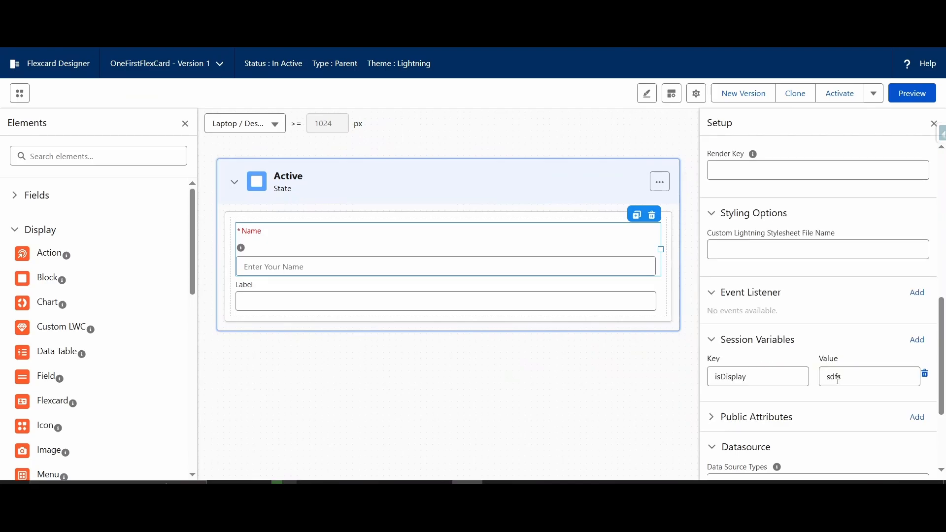
{"action": "double_click", "coordinate": [837, 380]}
{"action": "type", "text": "true"}
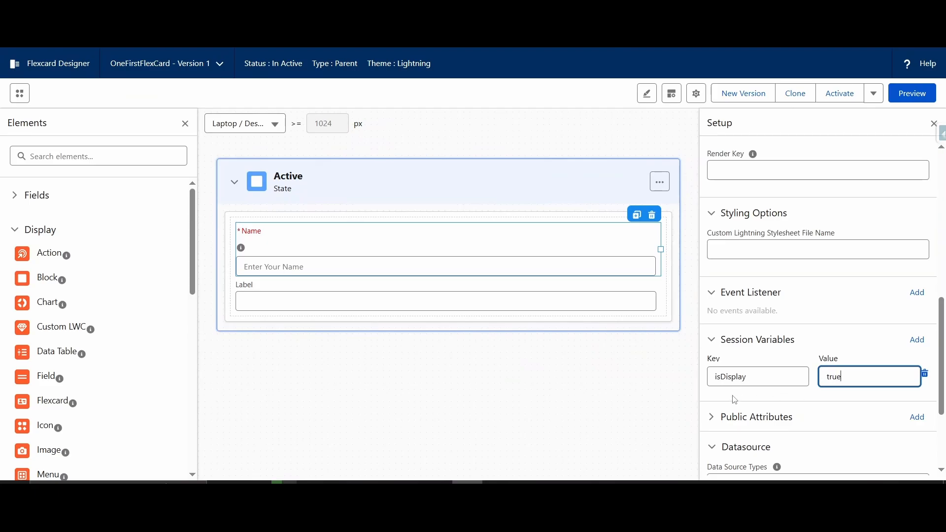
{"action": "left_click", "coordinate": [735, 400]}
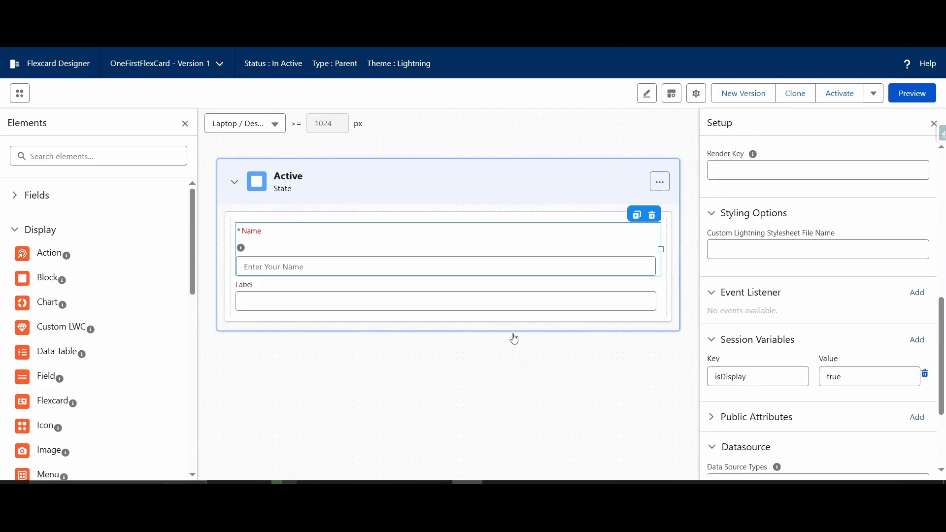
Step: Add and save a display condition on the Name input: Session.isDisplay = true
{"action": "left_click", "coordinate": [455, 258]}
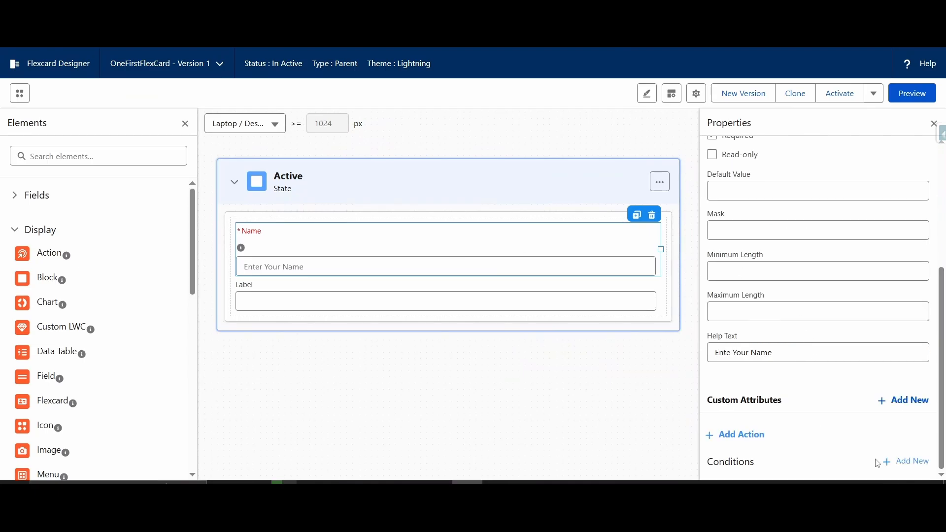
{"action": "left_click", "coordinate": [908, 463]}
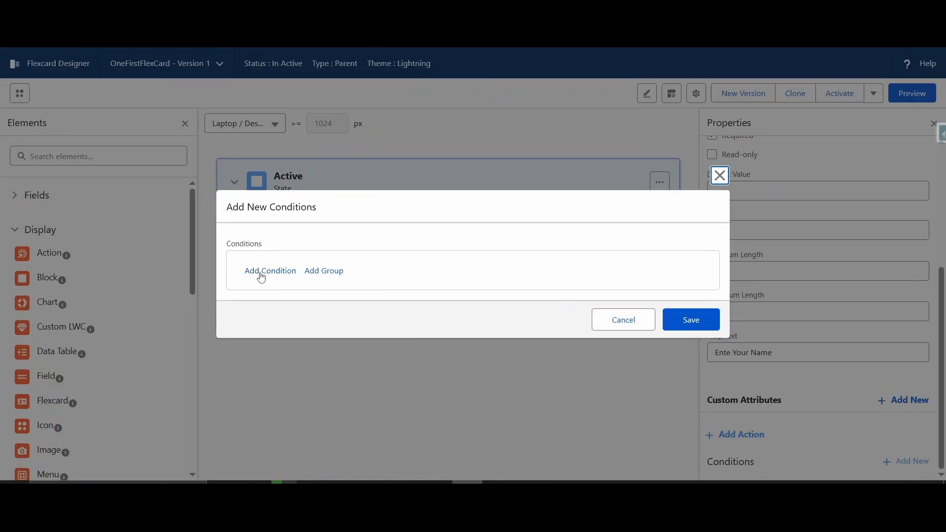
{"action": "left_click", "coordinate": [277, 279]}
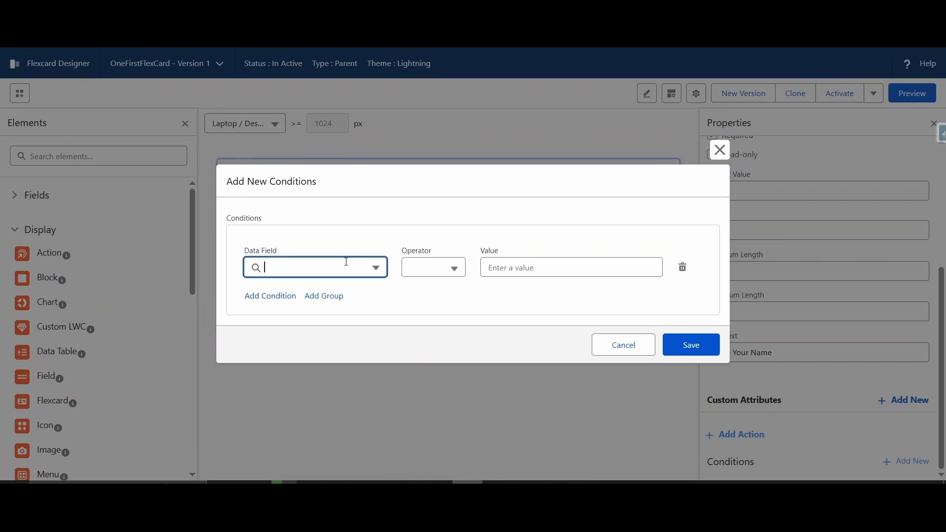
{"action": "type", "text": "Session.isD"}
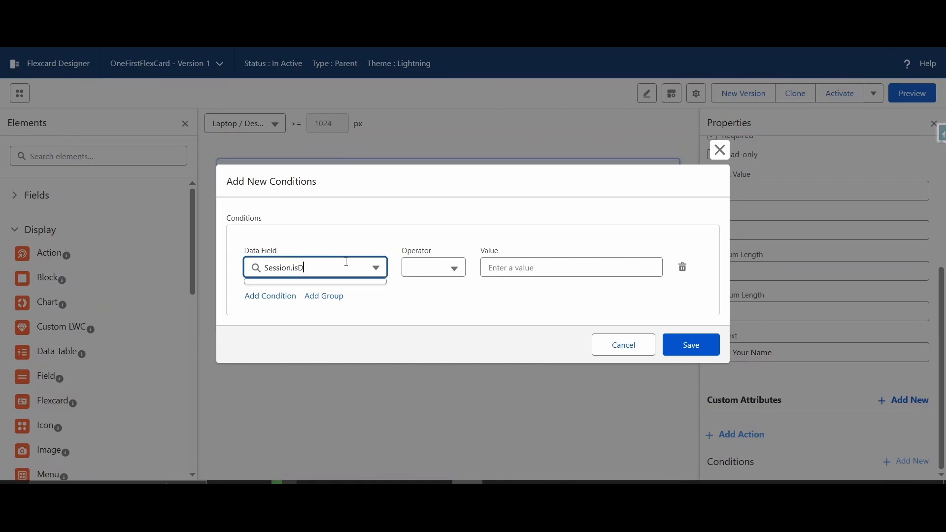
{"action": "type", "text": "isplay"}
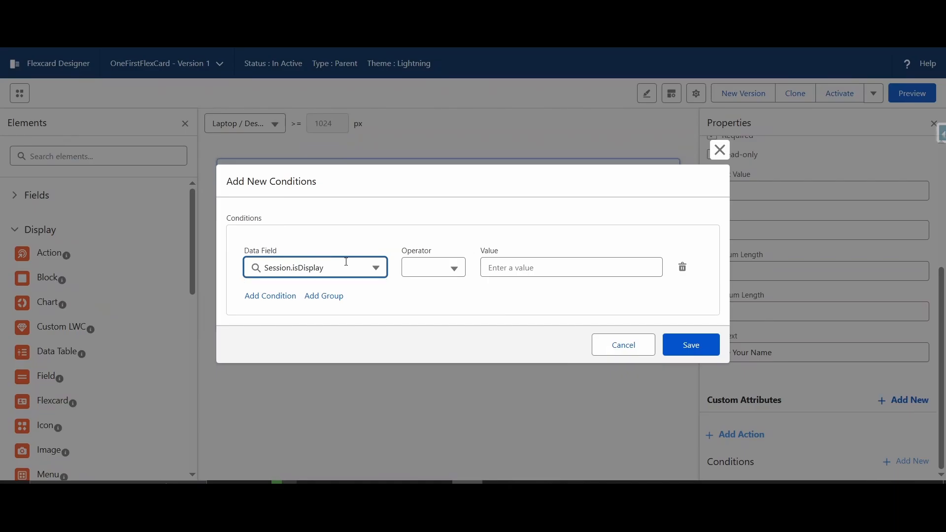
{"action": "left_click", "coordinate": [408, 267]}
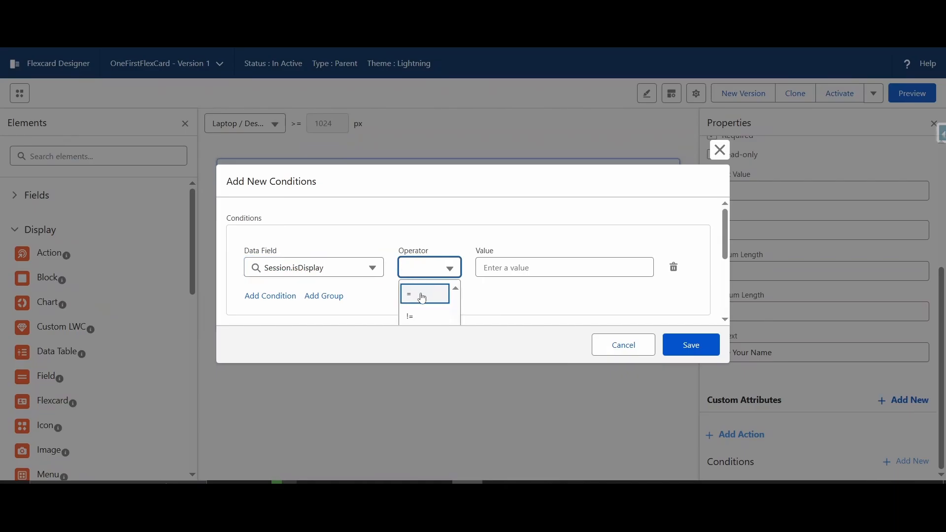
{"action": "left_click", "coordinate": [420, 295]}
{"action": "left_click", "coordinate": [537, 266]}
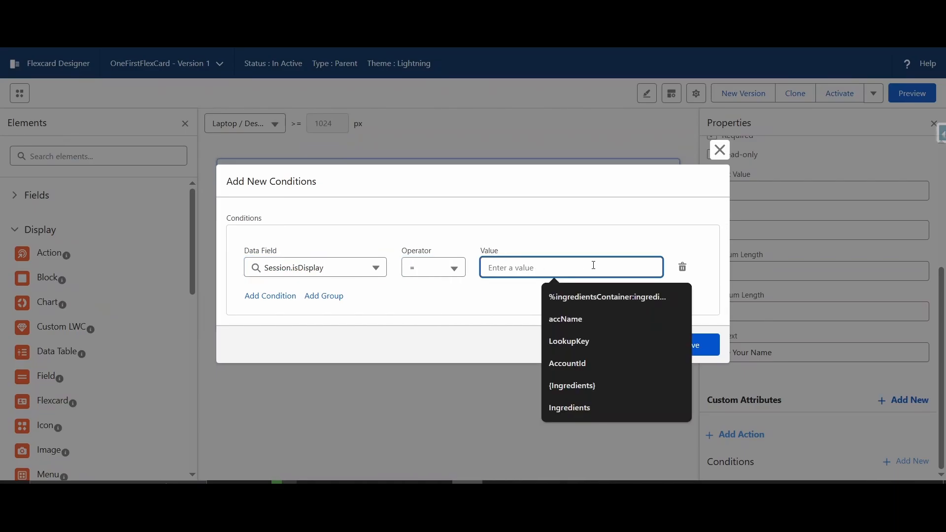
{"action": "type", "text": "true"}
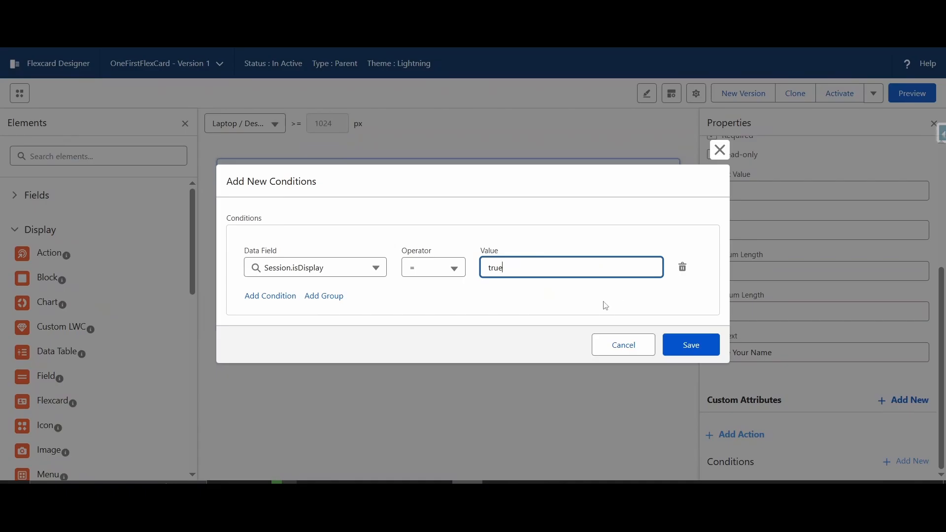
{"action": "left_click", "coordinate": [687, 348]}
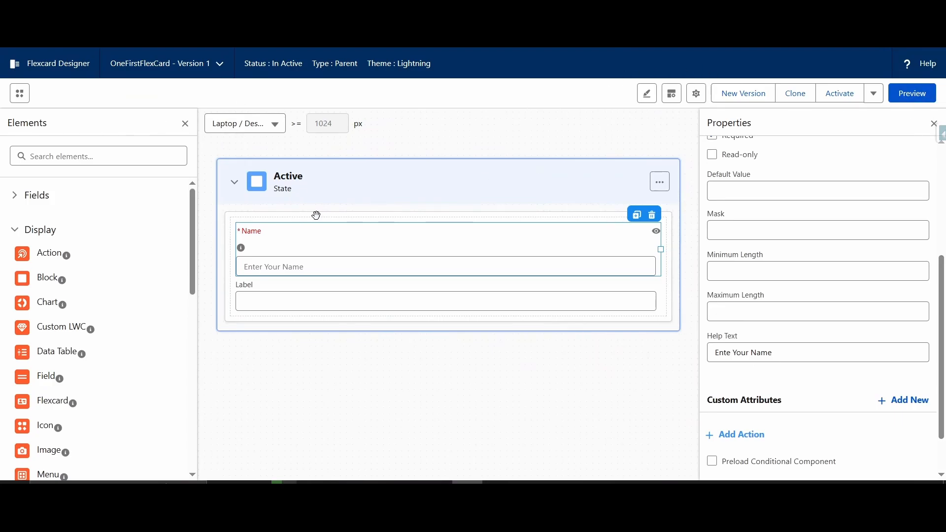
Step: Preview the Flexcard, inspect the Session node in its data JSON, and return to the design view
{"action": "left_click", "coordinate": [919, 100]}
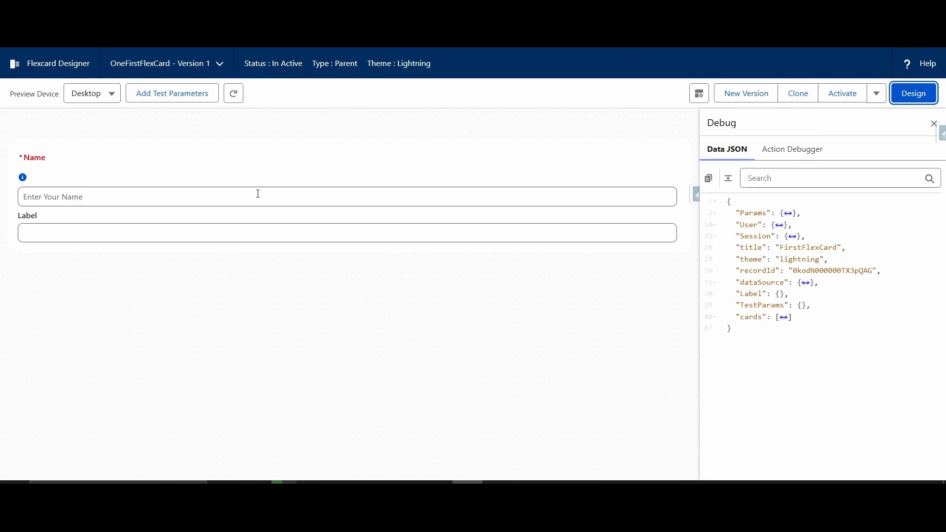
{"action": "left_click", "coordinate": [792, 237]}
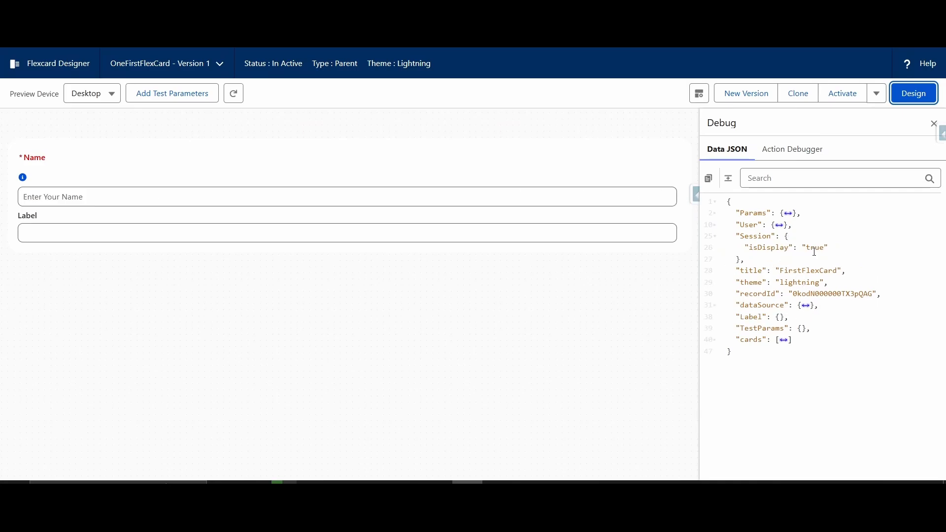
{"action": "left_click", "coordinate": [914, 96]}
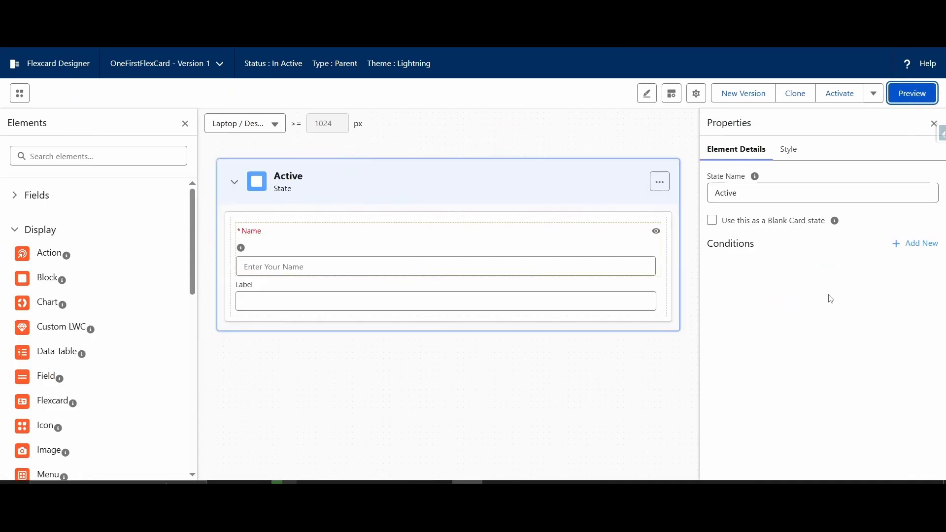
Step: Set the isDisplay session variable to false, preview the Flexcard, and return to the design view
{"action": "left_click", "coordinate": [696, 93]}
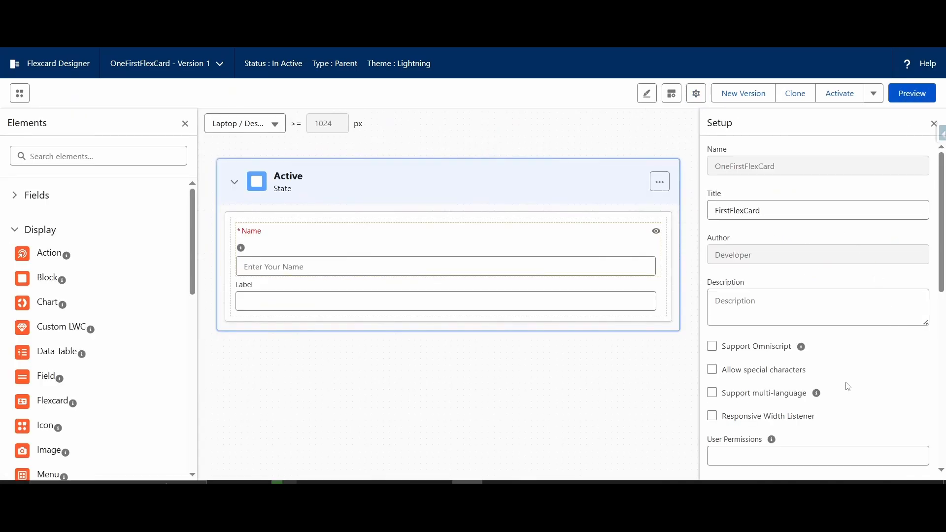
{"action": "scroll", "coordinate": [844, 384], "scroll_direction": "down", "scroll_amount": 5}
{"action": "double_click", "coordinate": [850, 240]}
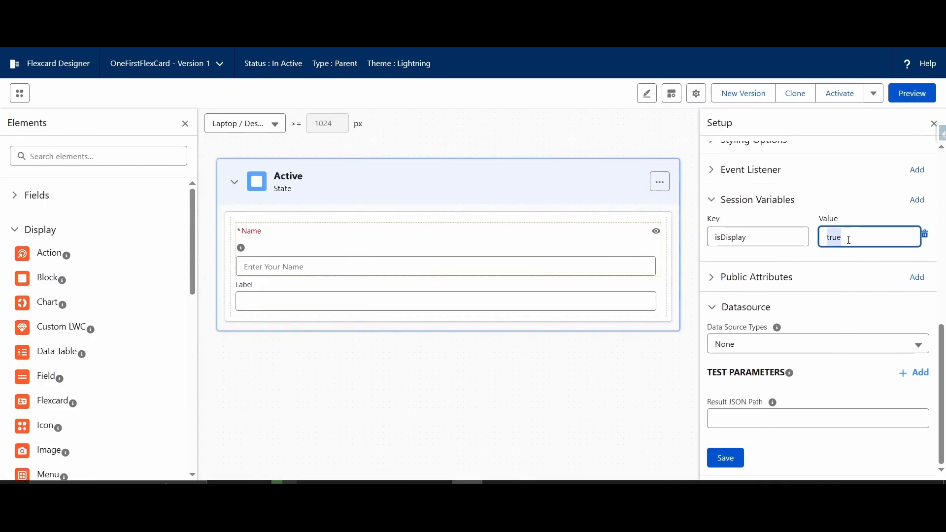
{"action": "type", "text": "false"}
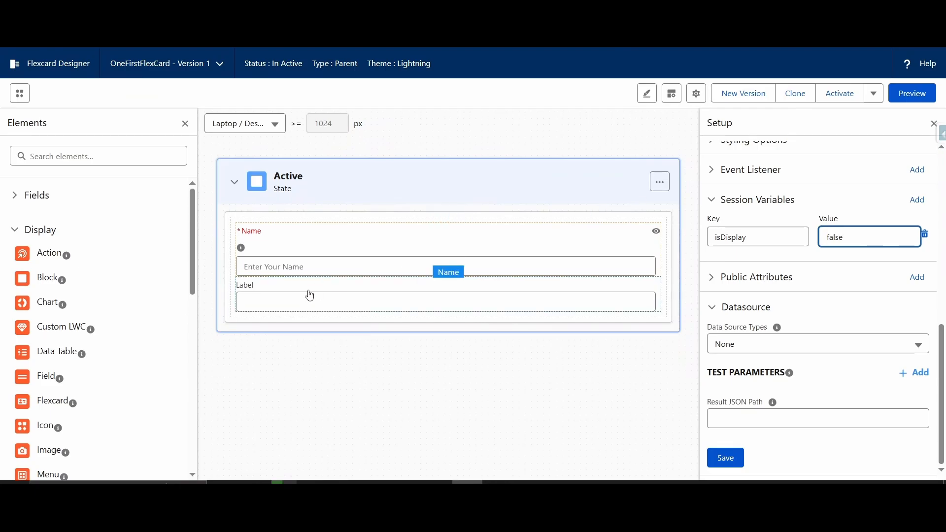
{"action": "left_click", "coordinate": [912, 93]}
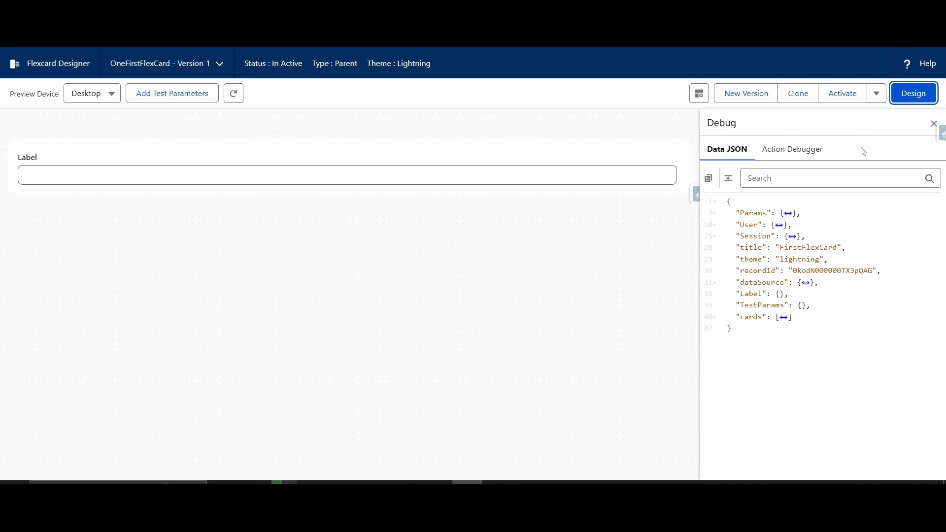
{"action": "left_click", "coordinate": [913, 93]}
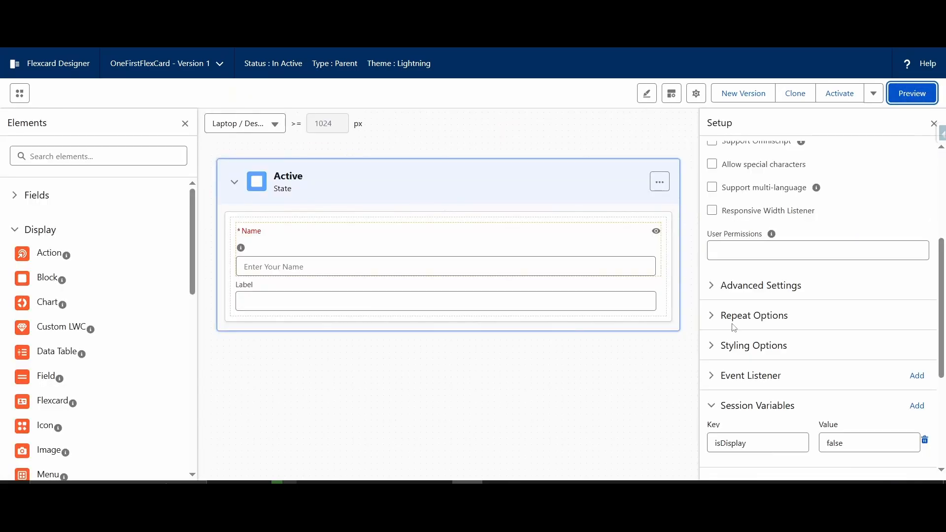
Step: Try the Custom data source type for the Flexcard and examine its custom JSON and result path options
{"action": "scroll", "coordinate": [734, 409], "scroll_direction": "down", "scroll_amount": 4}
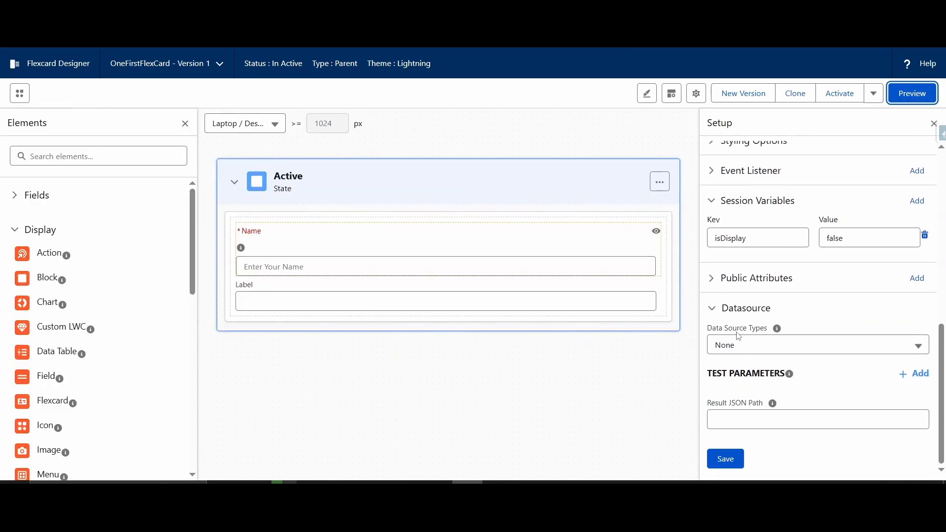
{"action": "left_click", "coordinate": [818, 350]}
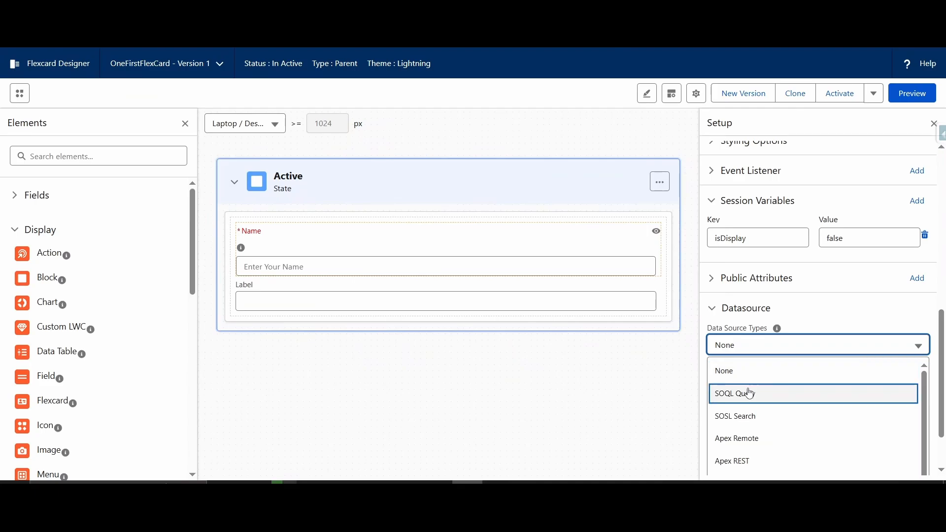
{"action": "scroll", "coordinate": [735, 392], "scroll_direction": "down", "scroll_amount": 3}
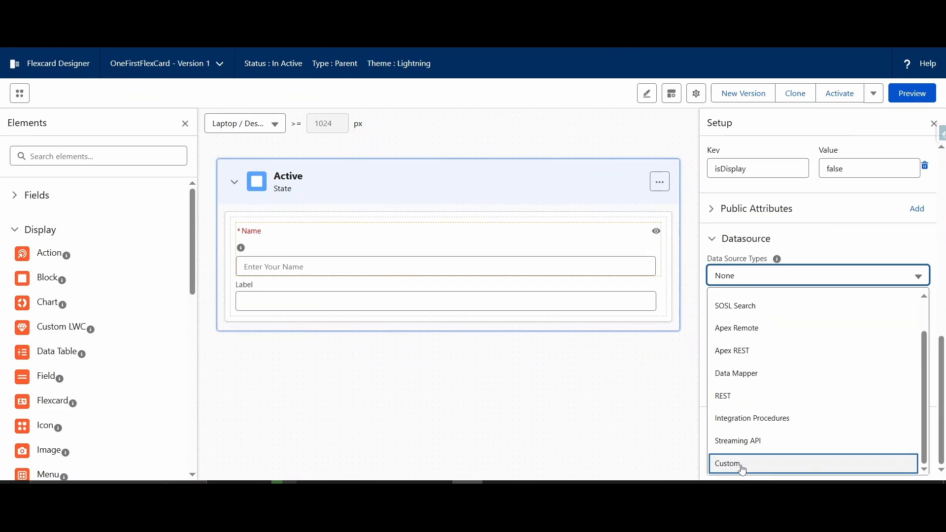
{"action": "left_click", "coordinate": [743, 467]}
{"action": "left_click", "coordinate": [794, 332]}
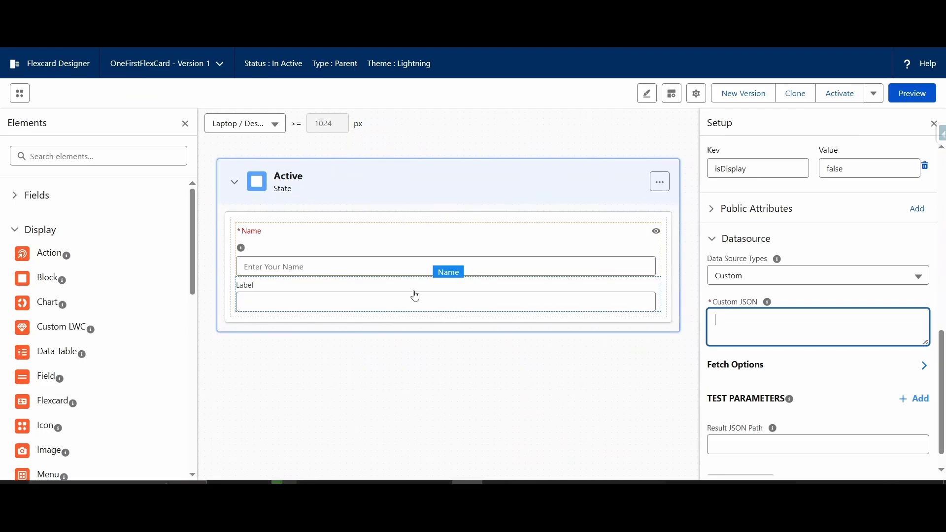
{"action": "scroll", "coordinate": [853, 421], "scroll_direction": "down", "scroll_amount": 1}
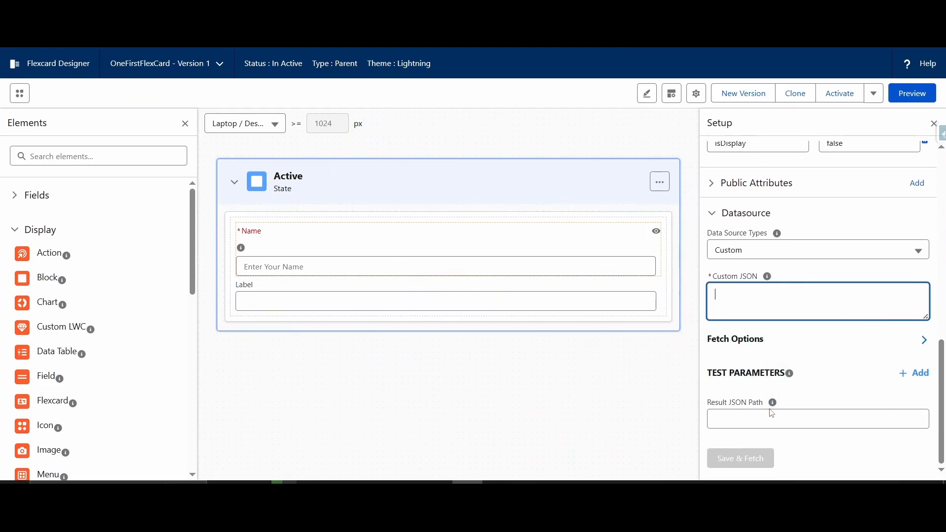
{"action": "mouse_move", "coordinate": [777, 412]}
Step: Set the data source to SOQL Query with SELECT Id, FirstName, LastName FROM Contact LIMIT 5, fetch the records, and close the test results
{"action": "left_click", "coordinate": [808, 257]}
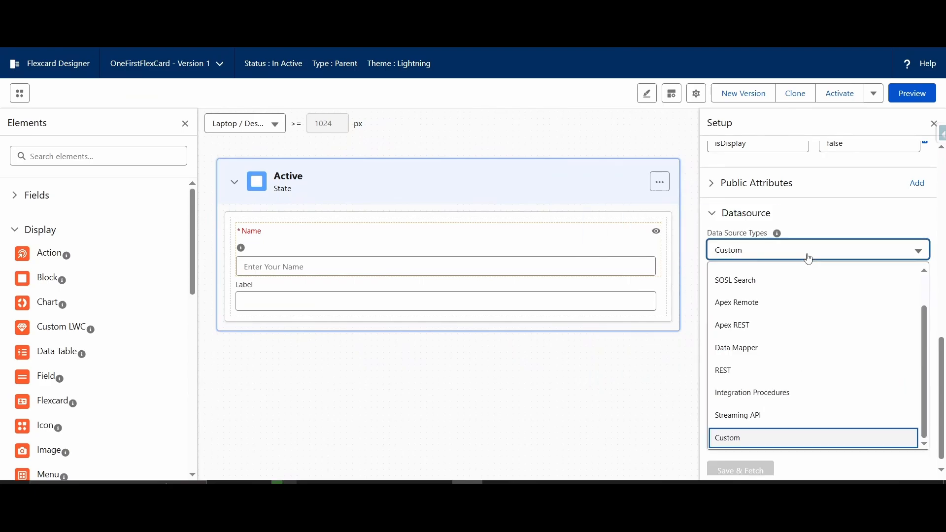
{"action": "scroll", "coordinate": [777, 284], "scroll_direction": "up", "scroll_amount": 2}
{"action": "left_click", "coordinate": [776, 276]}
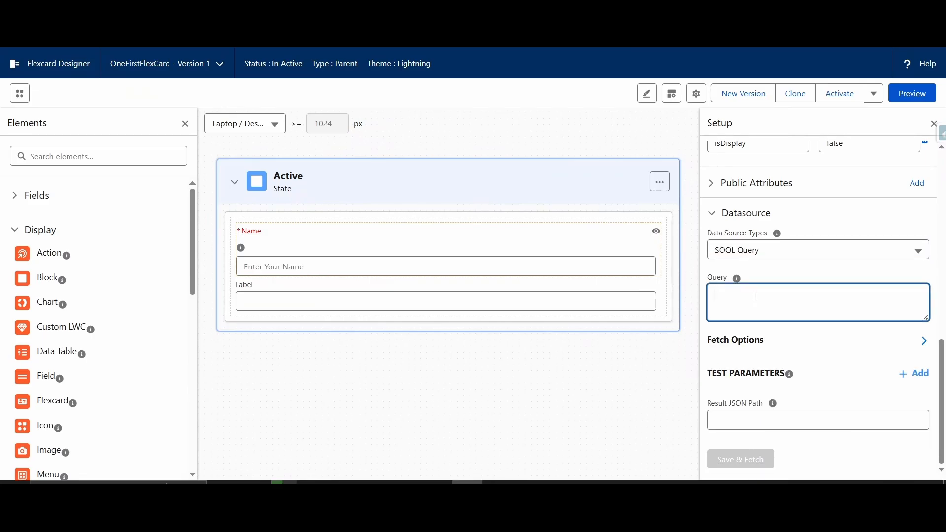
{"action": "type", "text": "SELECT Id, FirstName"}
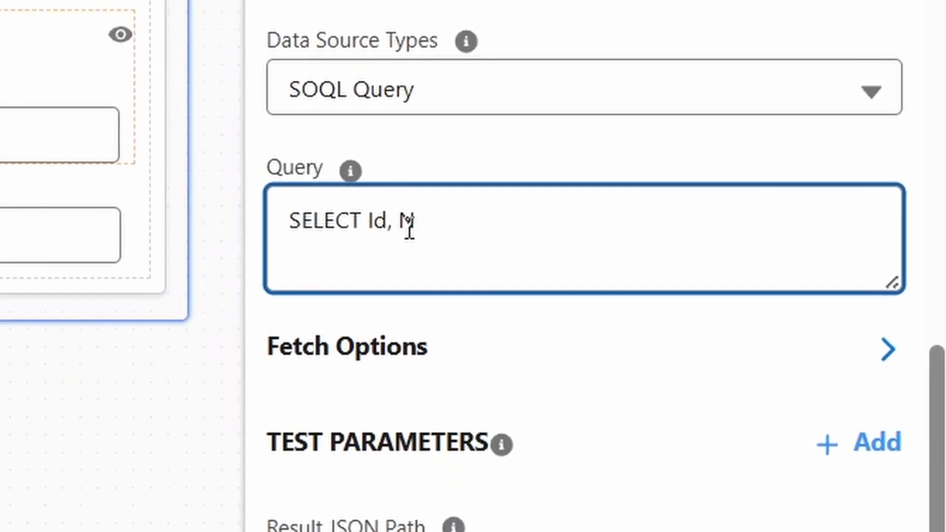
{"action": "type", "text": ", LastName FROM Contact LIM"}
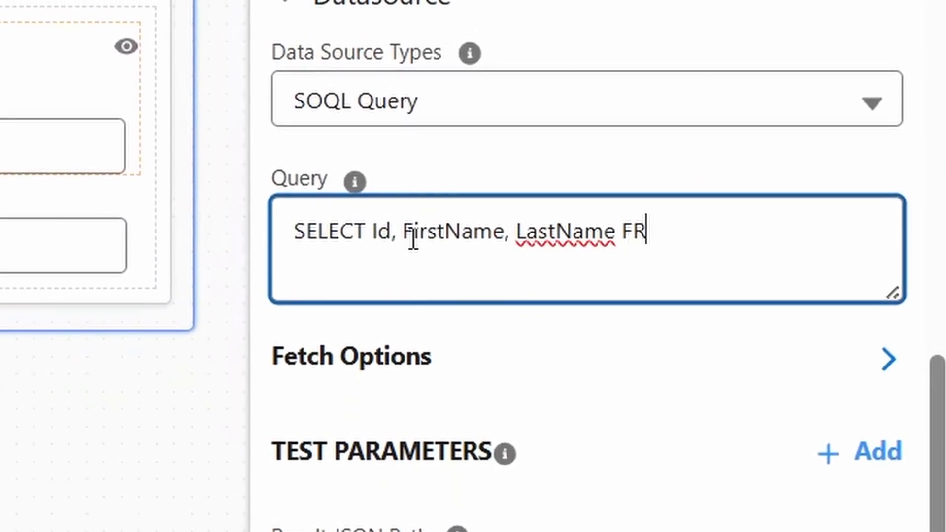
{"action": "type", "text": "IT 5"}
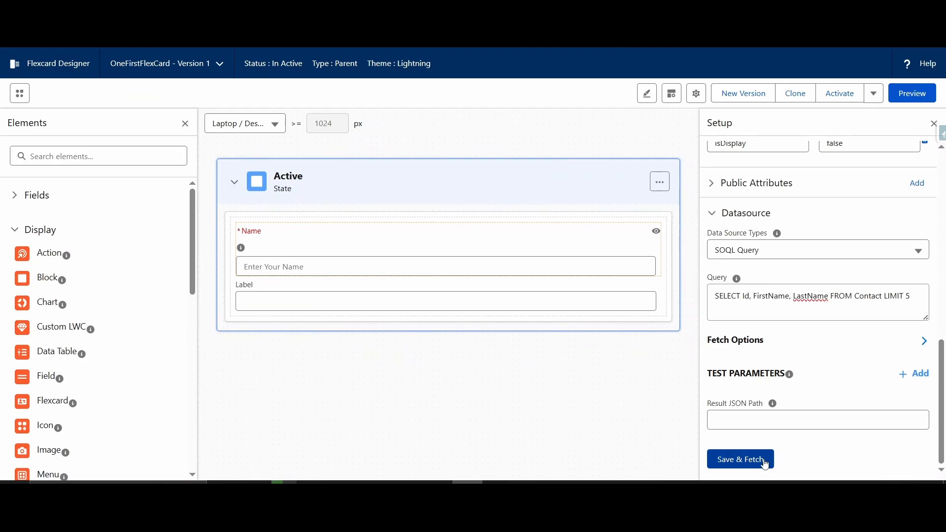
{"action": "left_click", "coordinate": [765, 463]}
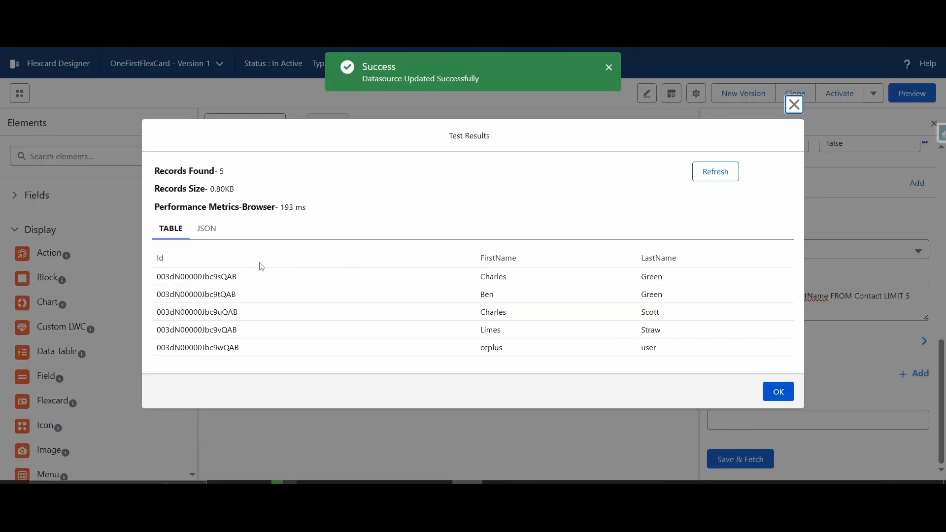
{"action": "left_click", "coordinate": [778, 393]}
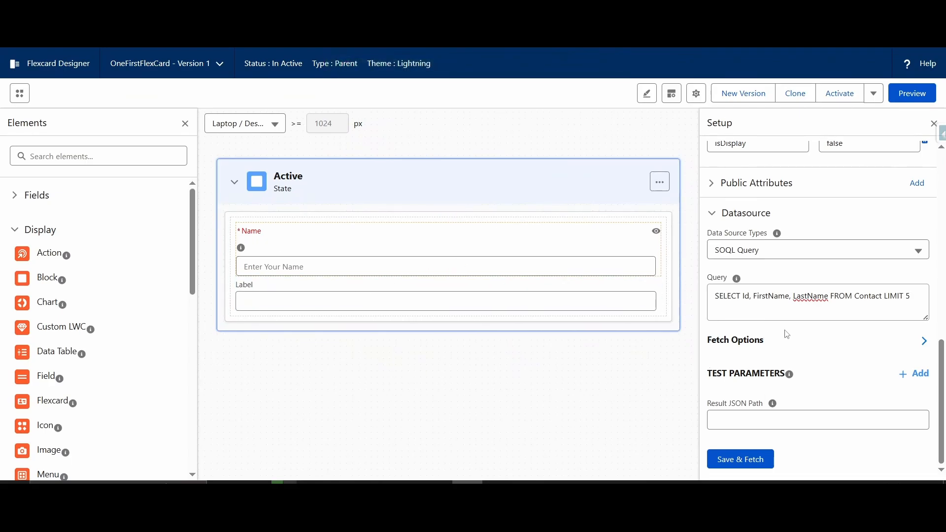
Step: Expand the list of data source fields and delete both existing inputs from the Active state
{"action": "left_click", "coordinate": [49, 201]}
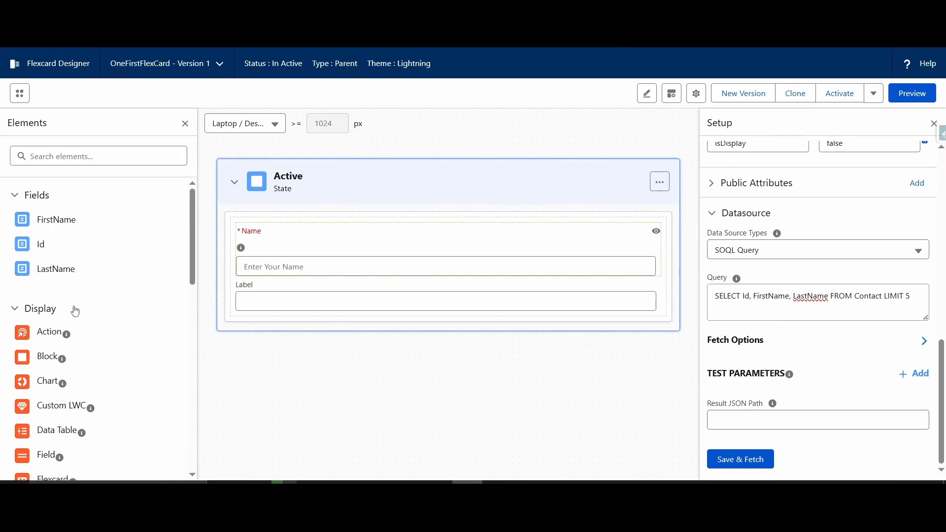
{"action": "left_click", "coordinate": [544, 242]}
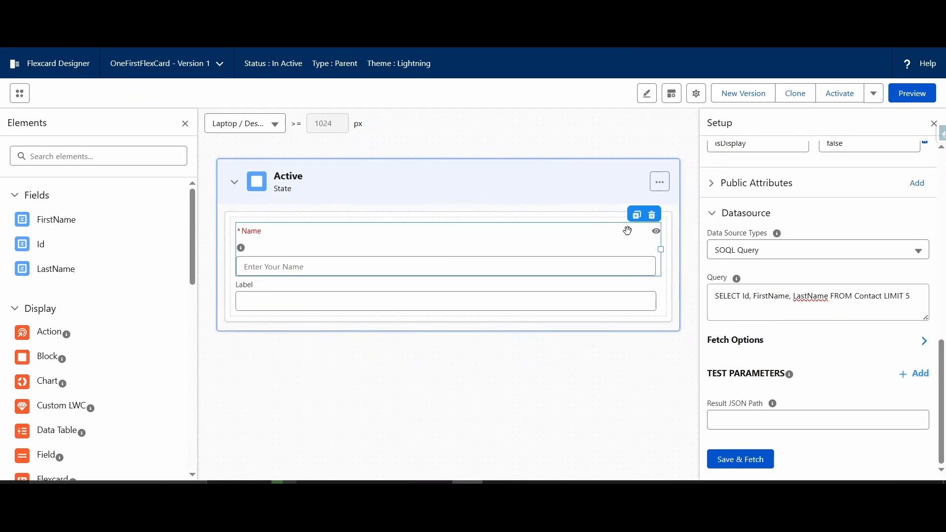
{"action": "left_click", "coordinate": [652, 214]}
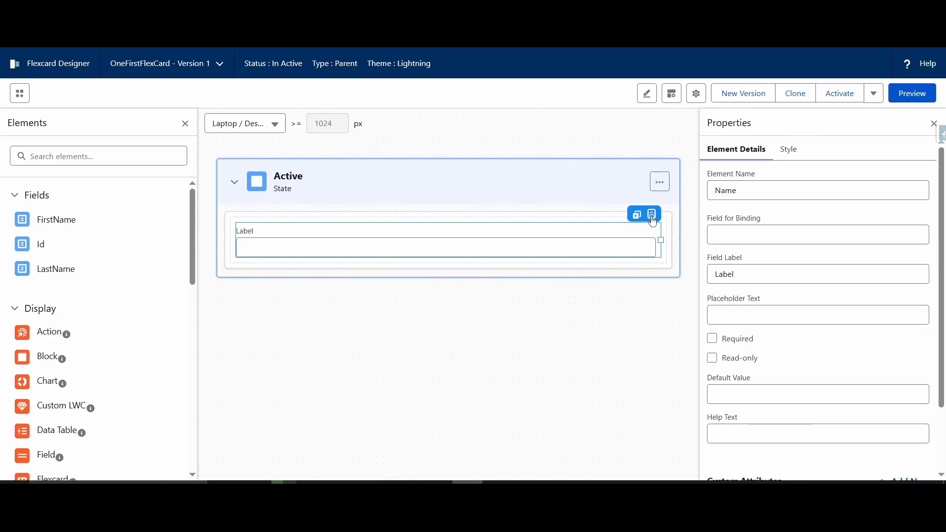
{"action": "left_click", "coordinate": [652, 215]}
Step: Add the FirstName field to the Active state and place the LastName field below it
{"action": "left_click_drag", "start_coordinate": [54, 226], "coordinate": [298, 234]}
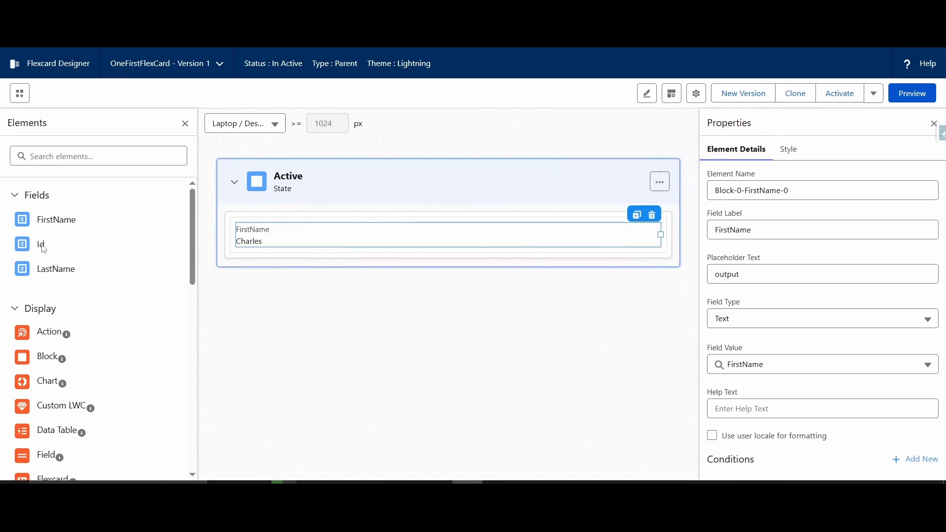
{"action": "left_click_drag", "start_coordinate": [35, 274], "coordinate": [298, 249]}
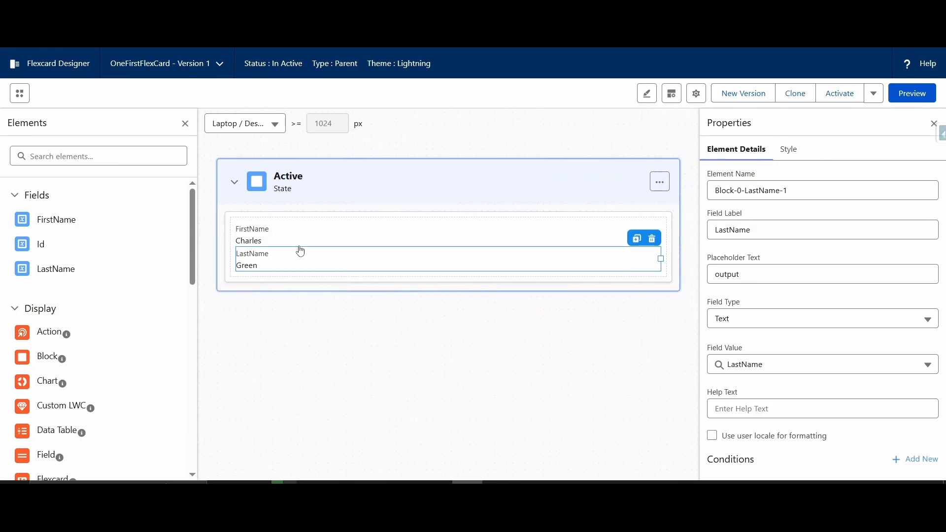
Step: Resize the FirstName and LastName fields to half width so they sit side by side, and preview the Flexcard
{"action": "left_click", "coordinate": [534, 236]}
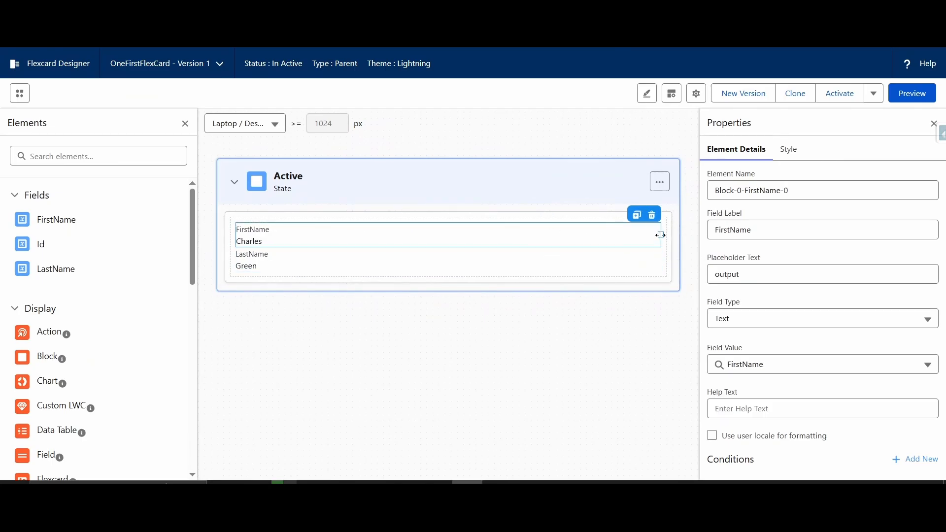
{"action": "left_click_drag", "start_coordinate": [661, 235], "coordinate": [463, 235]}
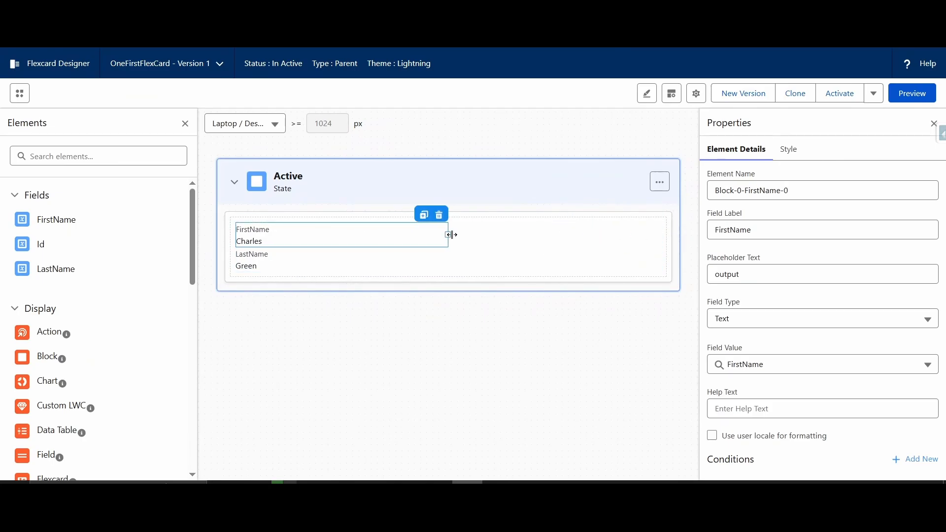
{"action": "left_click", "coordinate": [317, 259]}
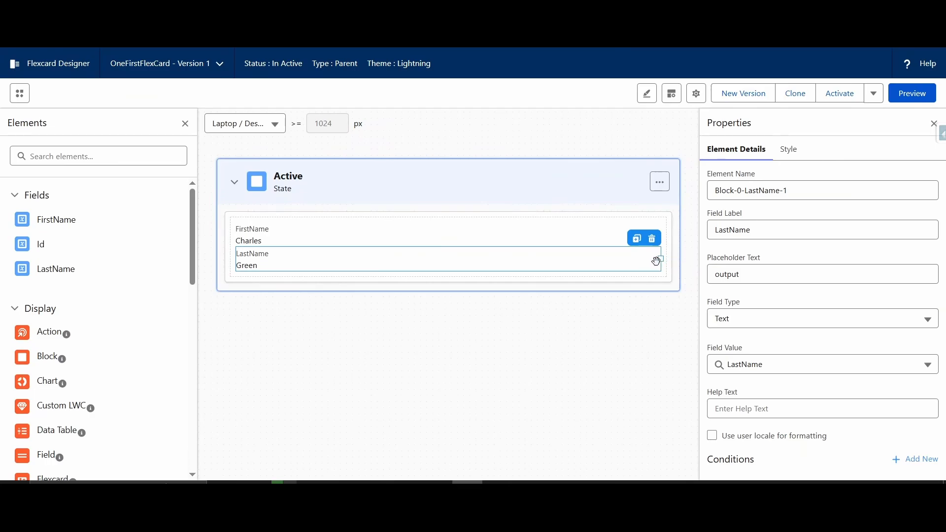
{"action": "left_click_drag", "start_coordinate": [661, 259], "coordinate": [430, 254]}
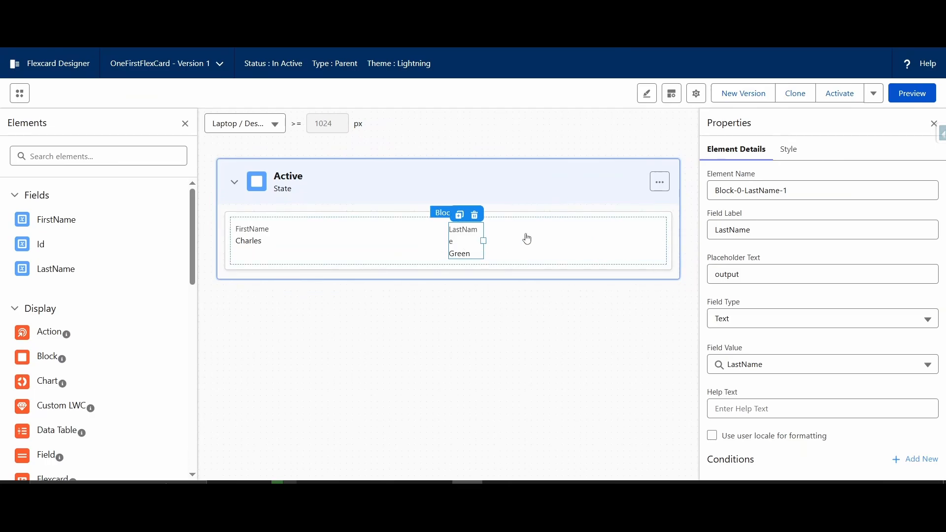
{"action": "left_click_drag", "start_coordinate": [484, 239], "coordinate": [646, 235]}
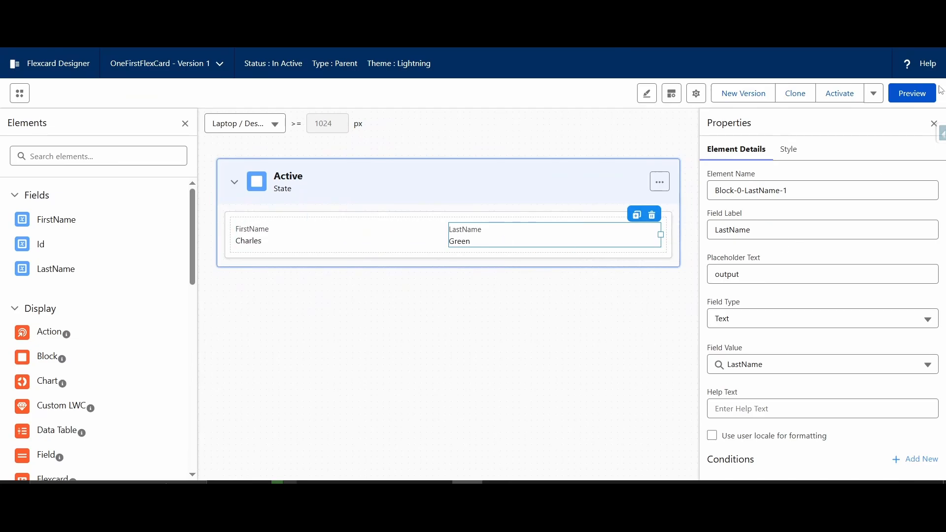
{"action": "left_click", "coordinate": [908, 96]}
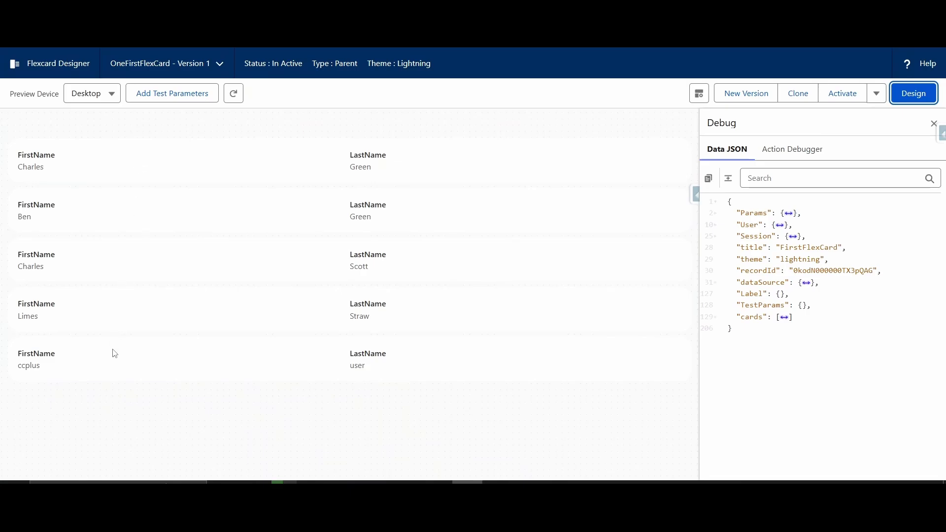
{"action": "left_click", "coordinate": [913, 93]}
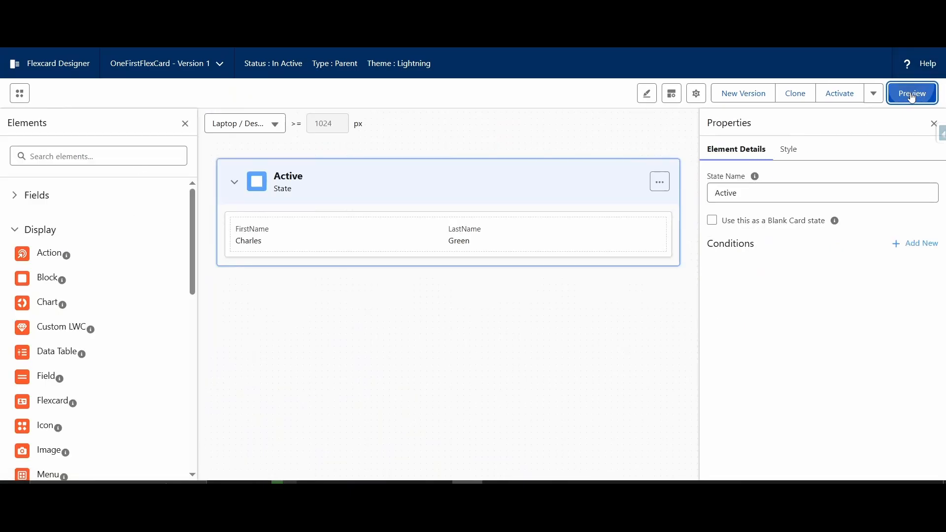
Step: Turn off Repeat Records in the Flexcard's repeat options and preview the card
{"action": "left_click", "coordinate": [695, 94]}
{"action": "scroll", "coordinate": [773, 251], "scroll_direction": "down", "scroll_amount": 6}
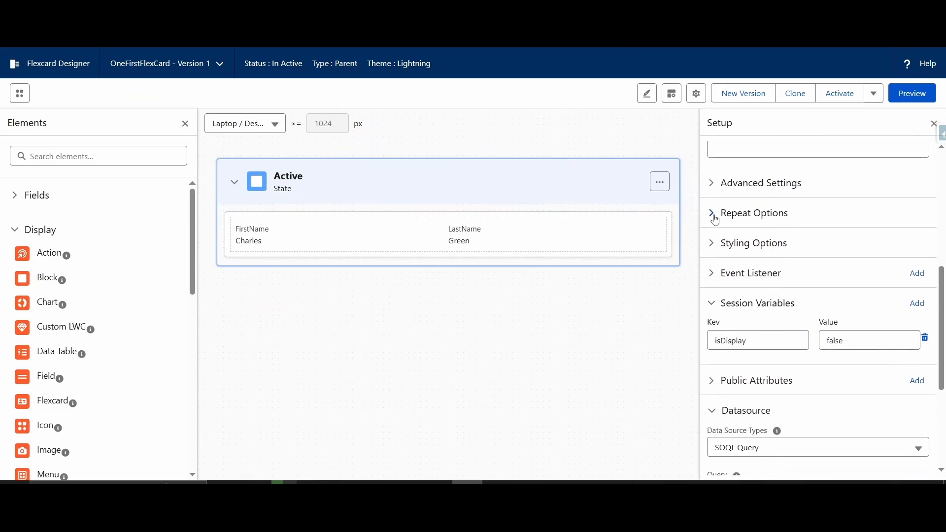
{"action": "left_click", "coordinate": [711, 214]}
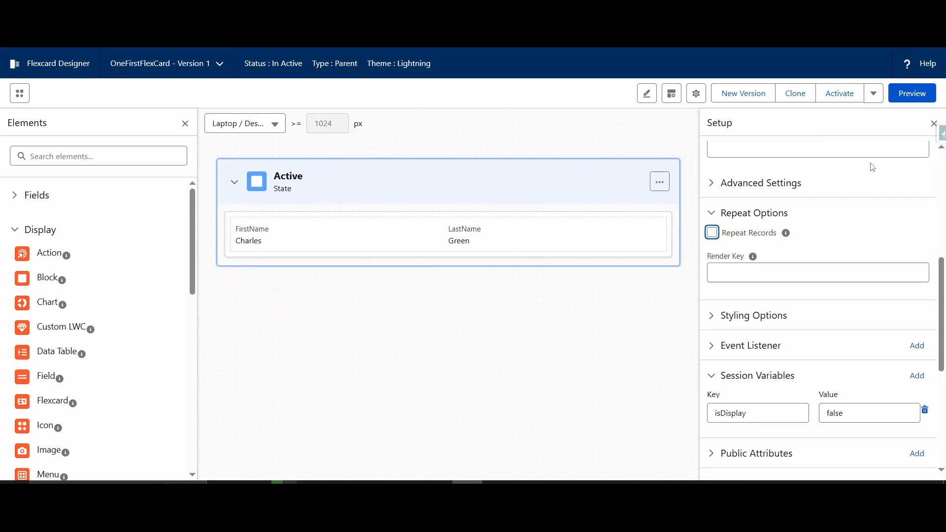
{"action": "left_click", "coordinate": [912, 93]}
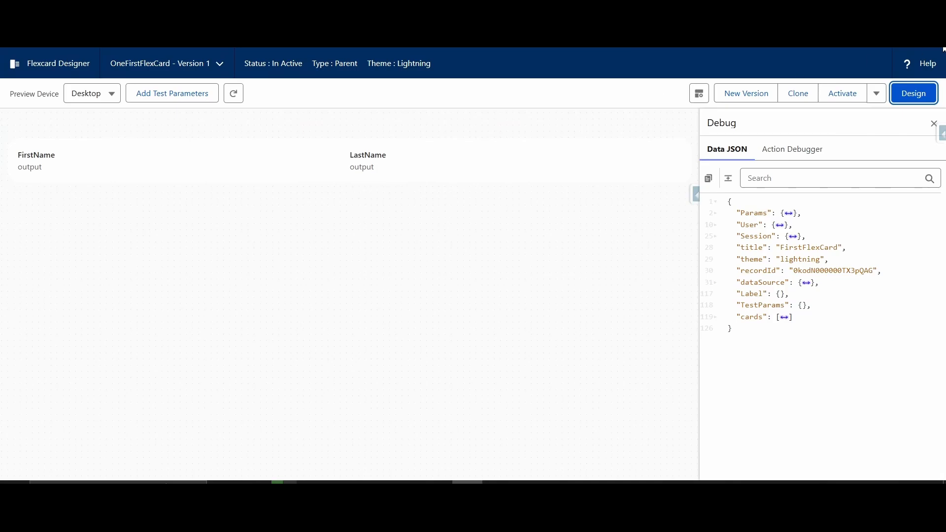
{"action": "left_click", "coordinate": [913, 94]}
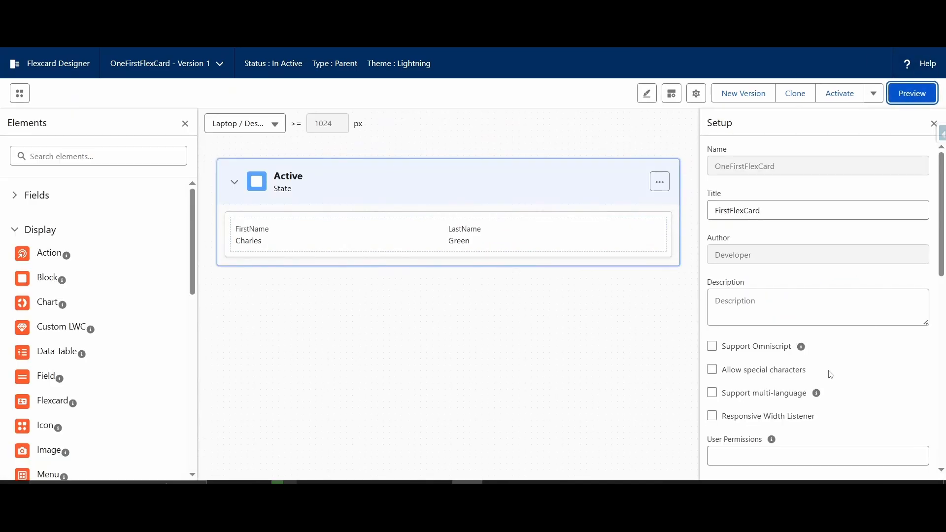
Step: Turn Repeat Records back on in the Flexcard's repeat options
{"action": "scroll", "coordinate": [831, 374], "scroll_direction": "down", "scroll_amount": 4}
{"action": "scroll", "coordinate": [819, 380], "scroll_direction": "down", "scroll_amount": 2}
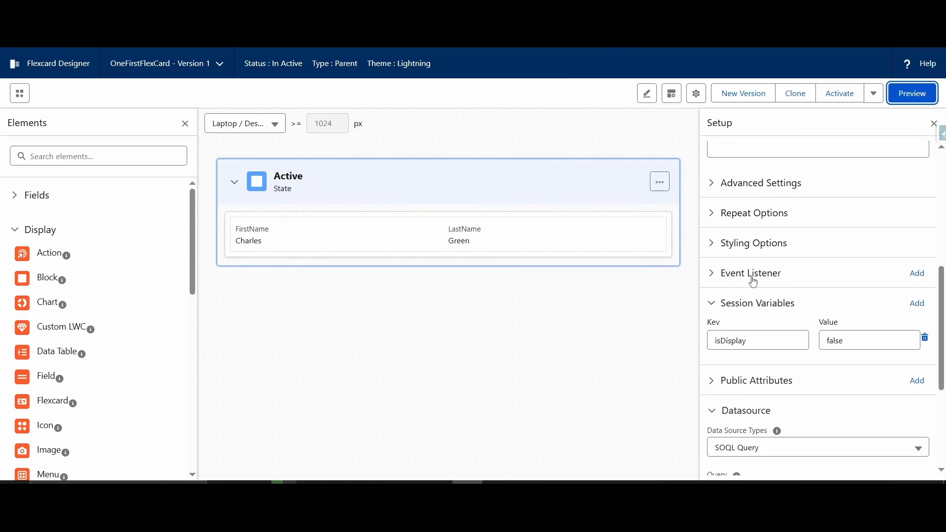
{"action": "left_click", "coordinate": [720, 217]}
{"action": "left_click", "coordinate": [712, 233]}
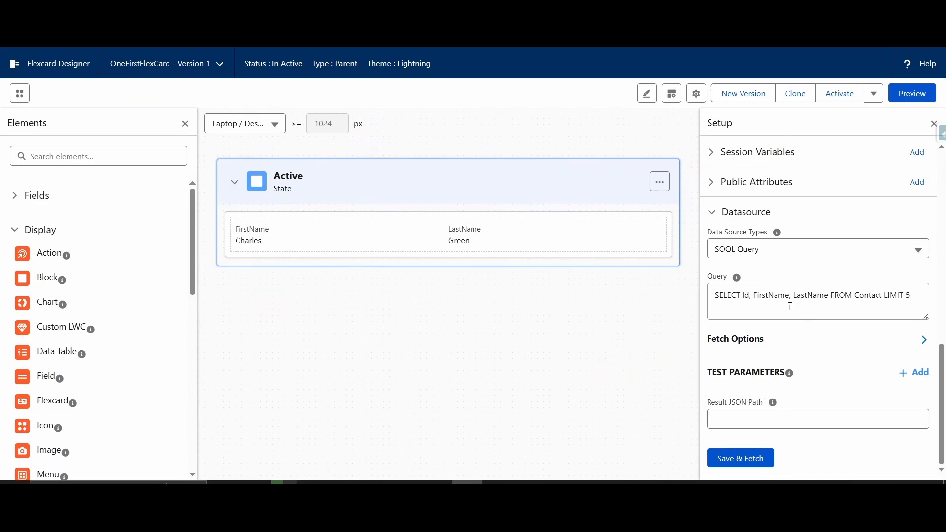
Step: Change the data source type to Custom and start its custom JSON with a "Contacts" key holding the copied contact list
{"action": "left_click", "coordinate": [797, 258]}
{"action": "scroll", "coordinate": [789, 375], "scroll_direction": "down", "scroll_amount": 2}
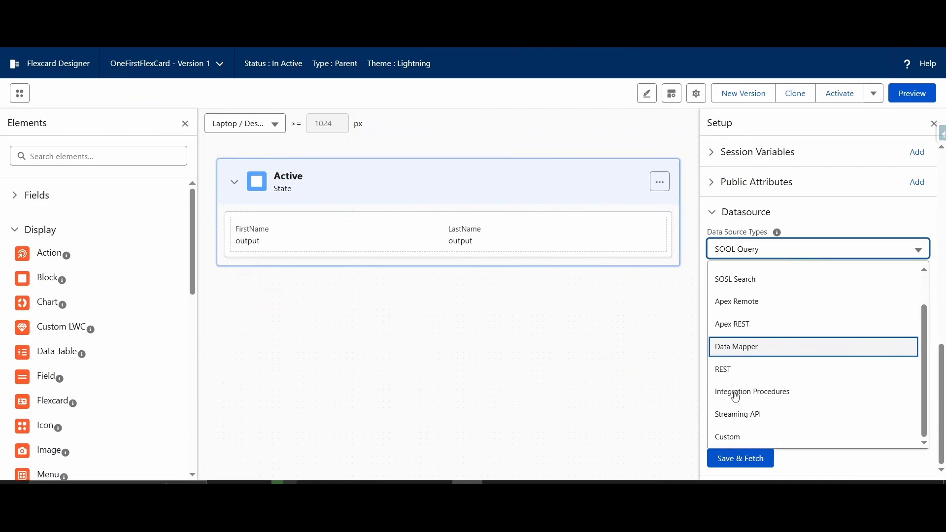
{"action": "left_click", "coordinate": [751, 445]}
{"action": "left_click", "coordinate": [773, 300]}
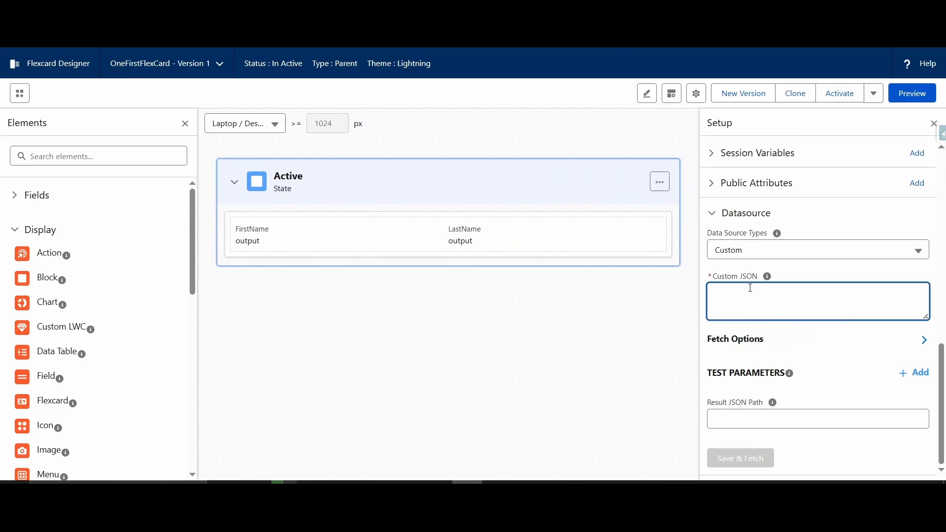
{"action": "type", "text": "{ "}
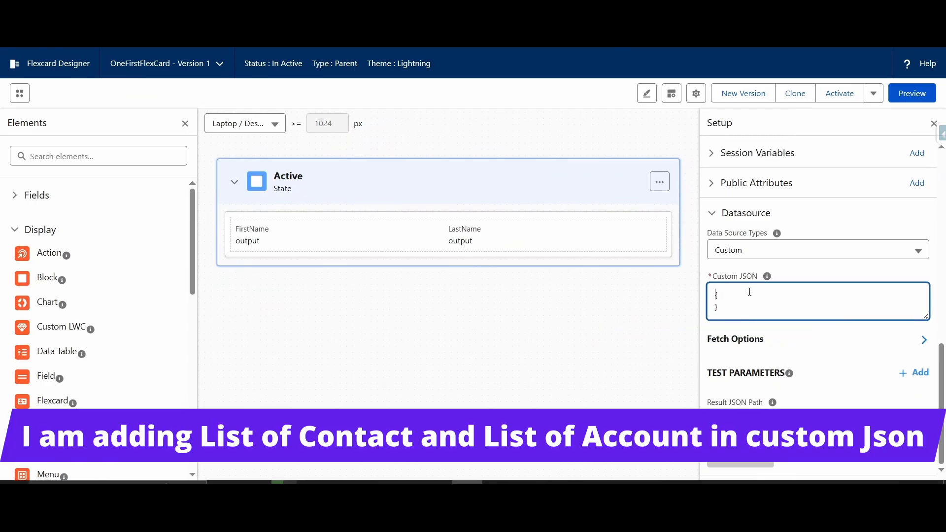
{"action": "type", "text": "\"Contacts\":"}
{"action": "key", "text": "super+v"}
{"action": "key", "text": "Return"}
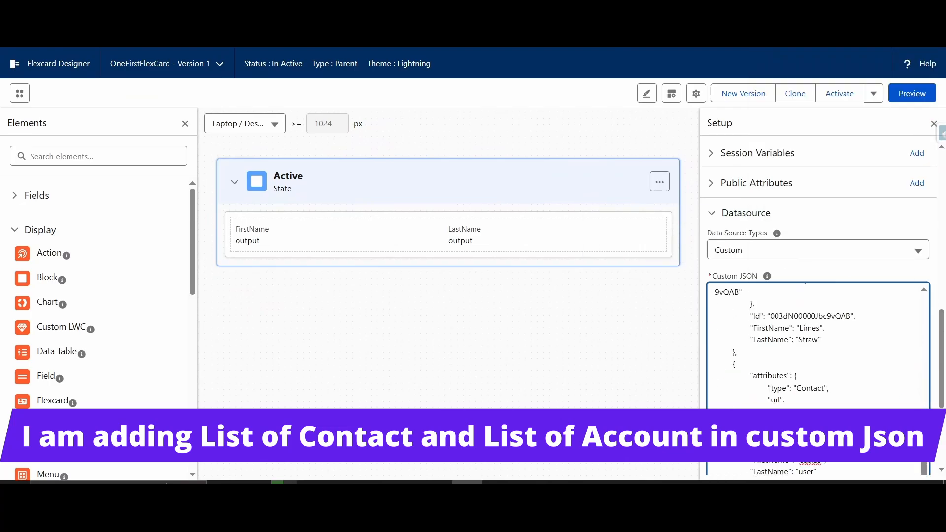
Step: Add an "Accounts" key with the copied account list after the contacts in the custom JSON
{"action": "type", "text": ","}
{"action": "key", "text": "Return"}
{"action": "key", "text": "Return"}
{"action": "type", "text": "\"Account"}
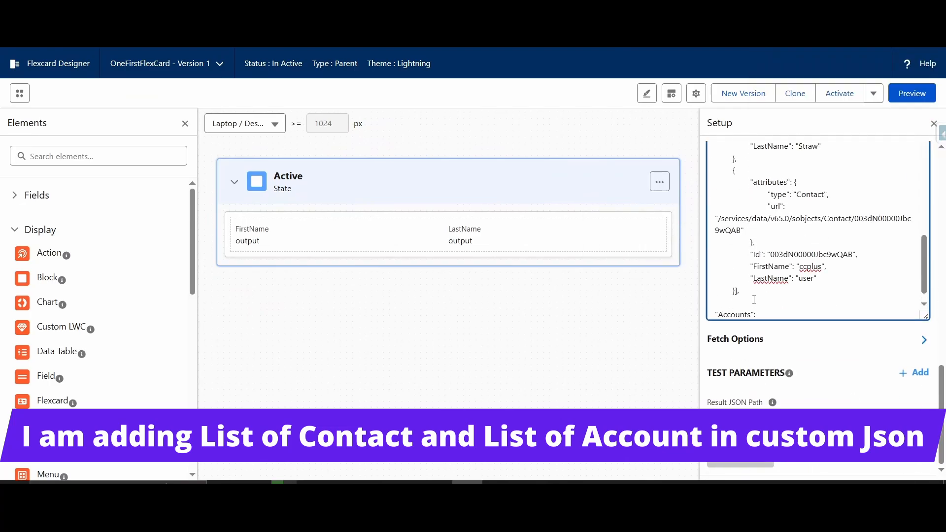
{"action": "type", "text": "s\":"}
{"action": "key", "text": "super+v"}
Step: Save and fetch the custom data source, review the Contacts node in the JSON test results, and close them
{"action": "left_click", "coordinate": [791, 120]}
{"action": "scroll", "coordinate": [788, 256], "scroll_direction": "down", "scroll_amount": 1}
{"action": "left_click", "coordinate": [713, 475]}
{"action": "left_click", "coordinate": [739, 464]}
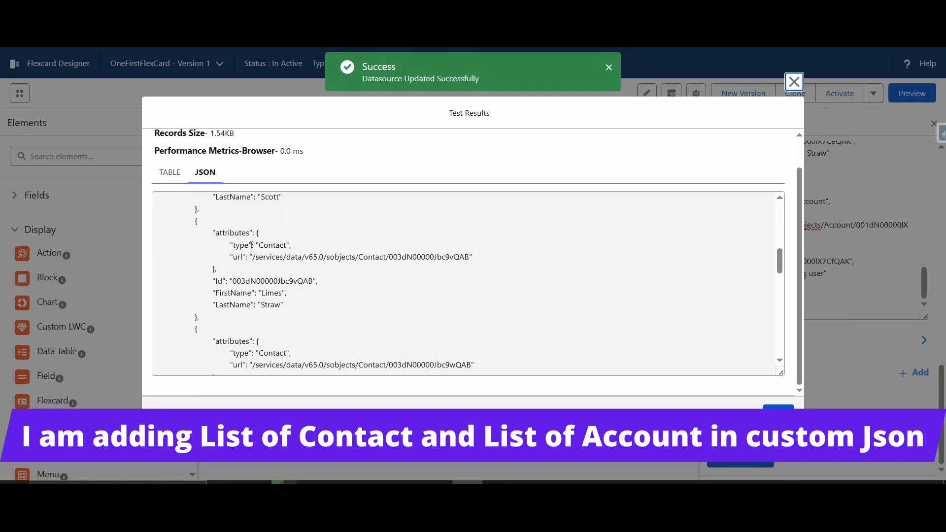
{"action": "scroll", "coordinate": [277, 248], "scroll_direction": "up", "scroll_amount": 7}
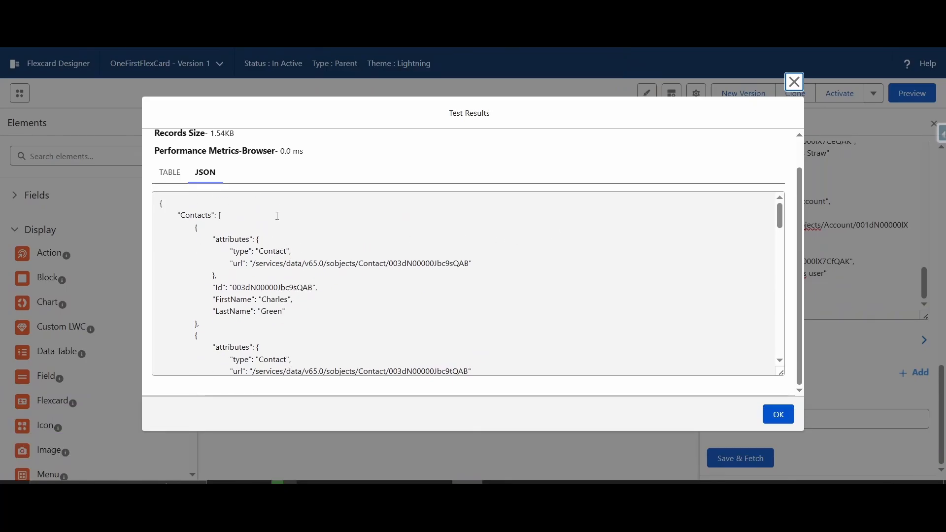
{"action": "double_click", "coordinate": [199, 213]}
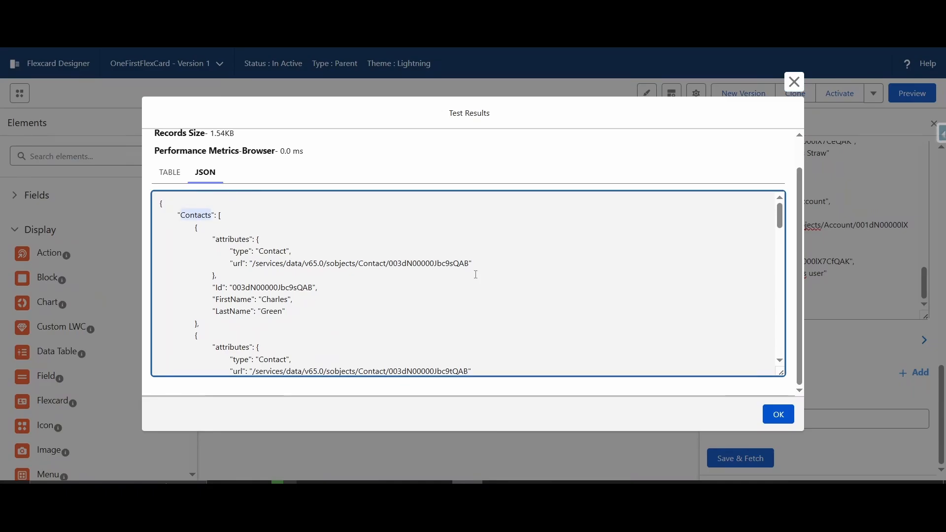
{"action": "left_click", "coordinate": [778, 415]}
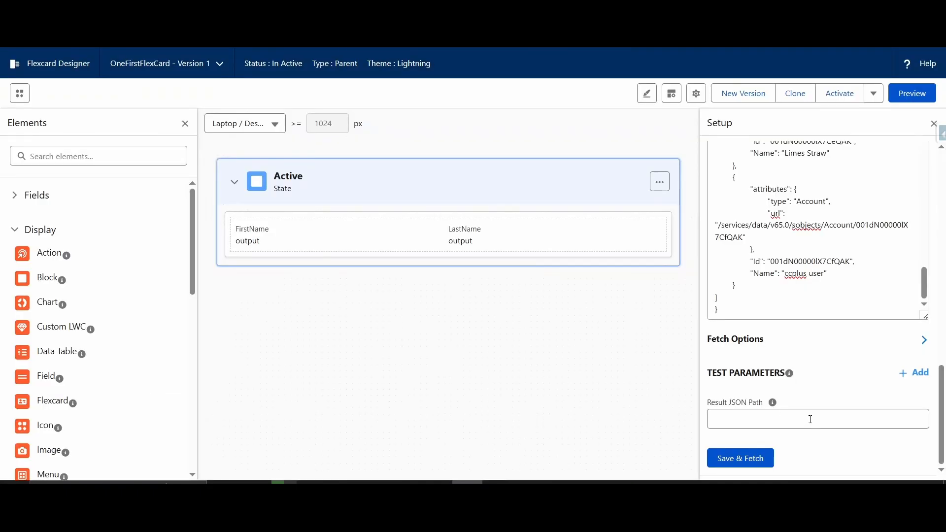
Step: Set the result JSON path to ["Contacts"], fetch the data, review the returned JSON, and close the test results
{"action": "left_click", "coordinate": [810, 419]}
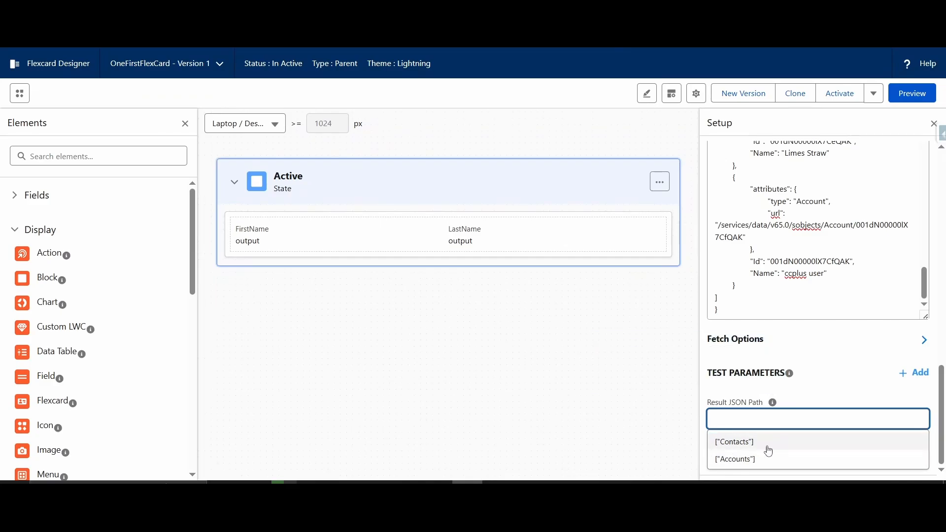
{"action": "left_click", "coordinate": [740, 450]}
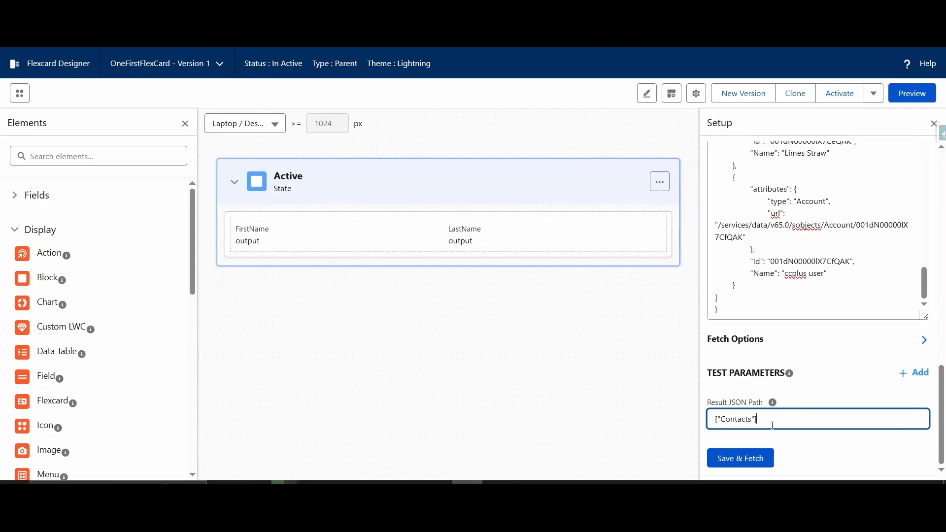
{"action": "left_click", "coordinate": [742, 457]}
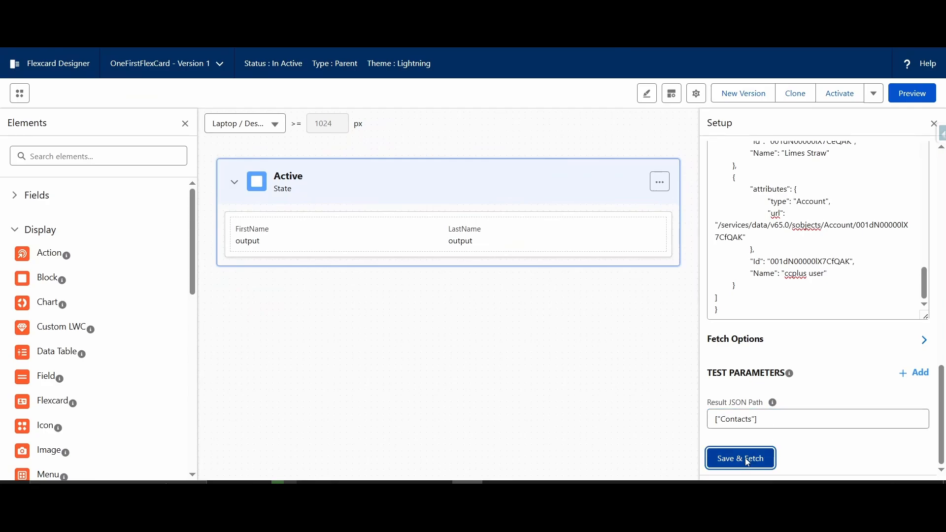
{"action": "scroll", "coordinate": [358, 289], "scroll_direction": "down", "scroll_amount": 10}
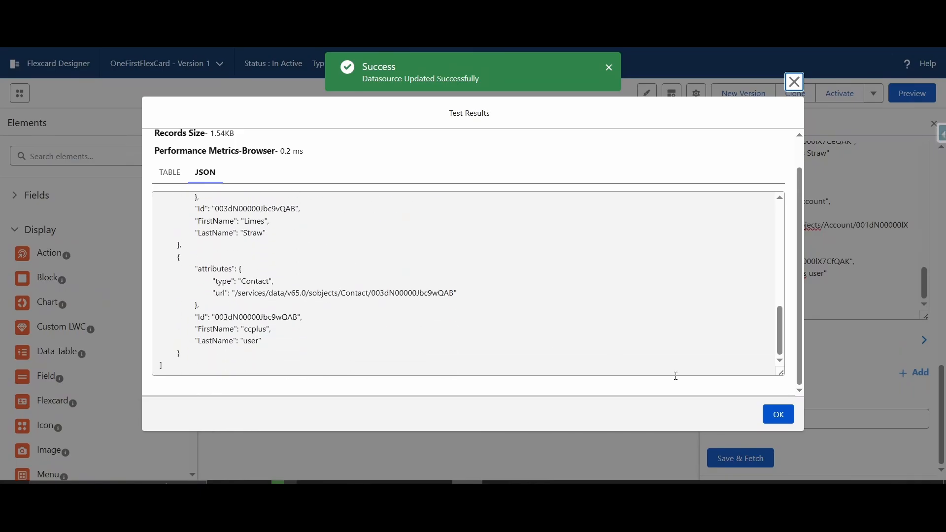
{"action": "scroll", "coordinate": [367, 310], "scroll_direction": "up", "scroll_amount": 10}
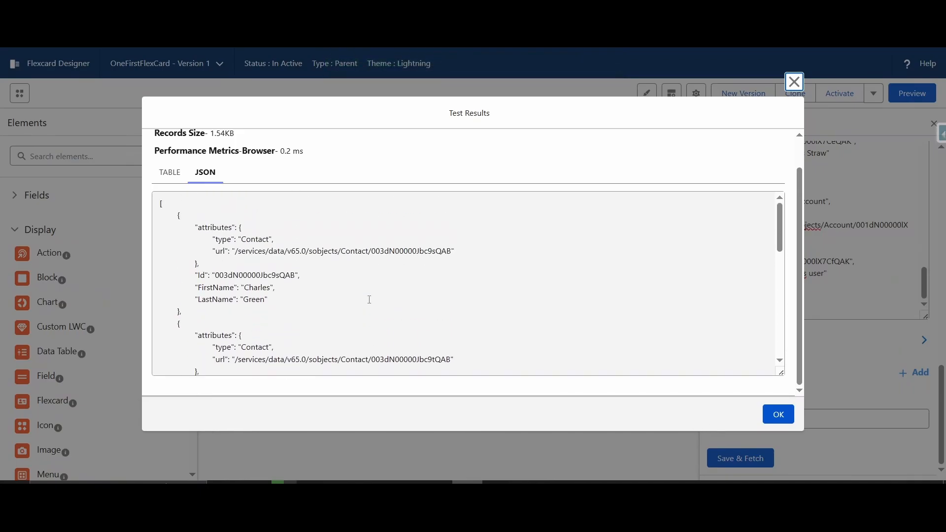
{"action": "left_click", "coordinate": [777, 415]}
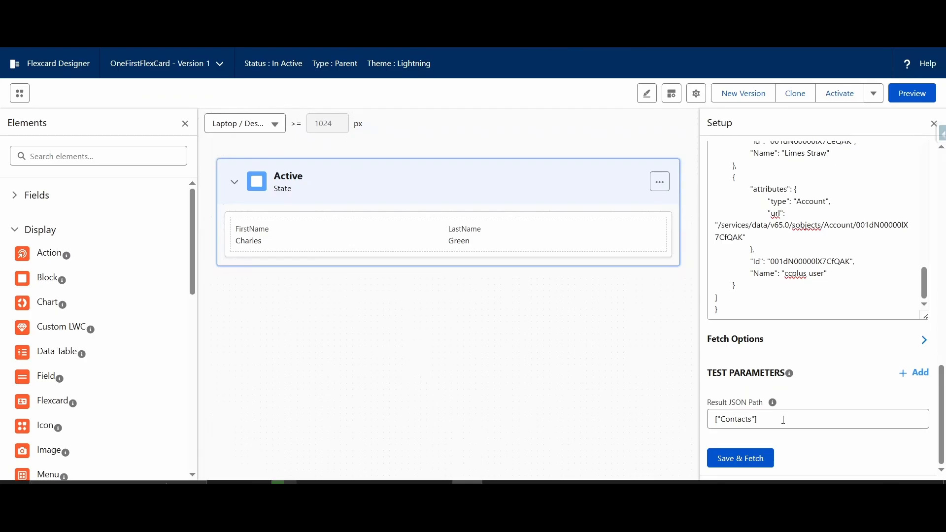
Step: Change the result JSON path to ["Contacts"][0], fetch the data, and close the test results
{"action": "left_click", "coordinate": [783, 420]}
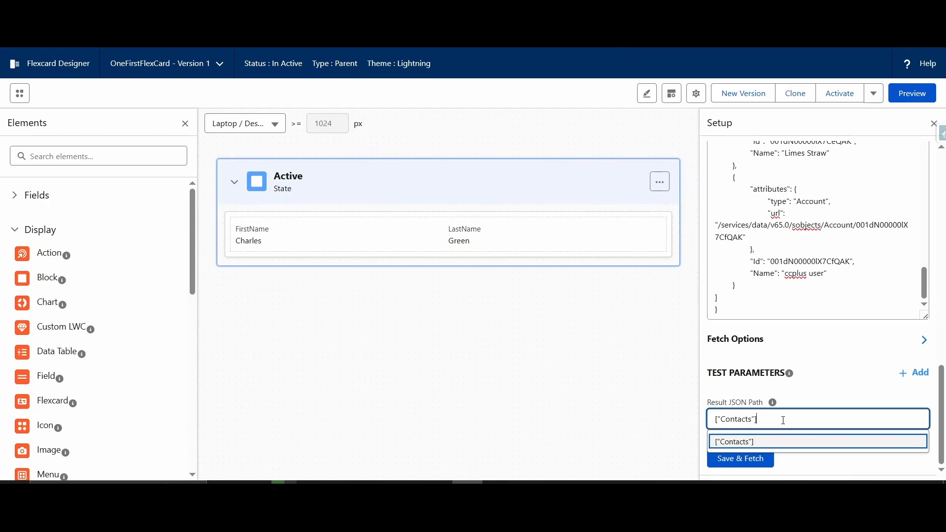
{"action": "type", "text": "[0"}
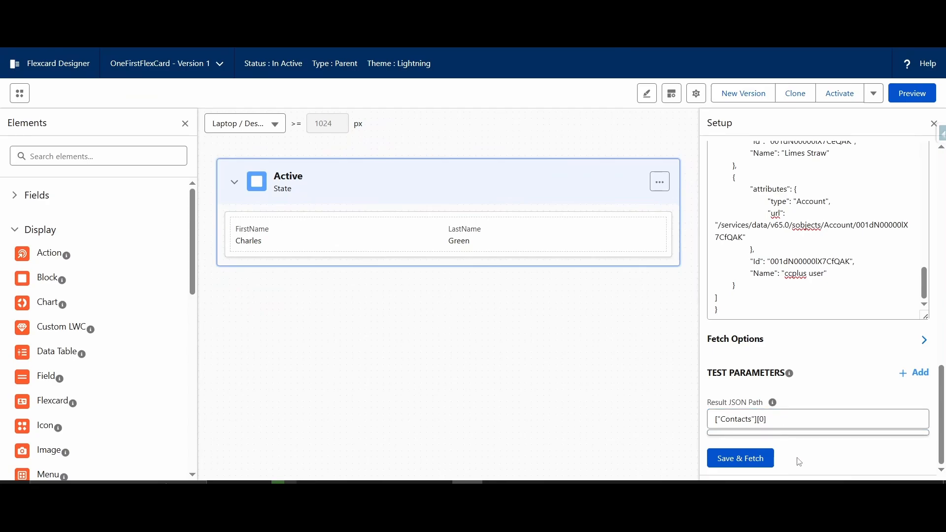
{"action": "left_click", "coordinate": [764, 456]}
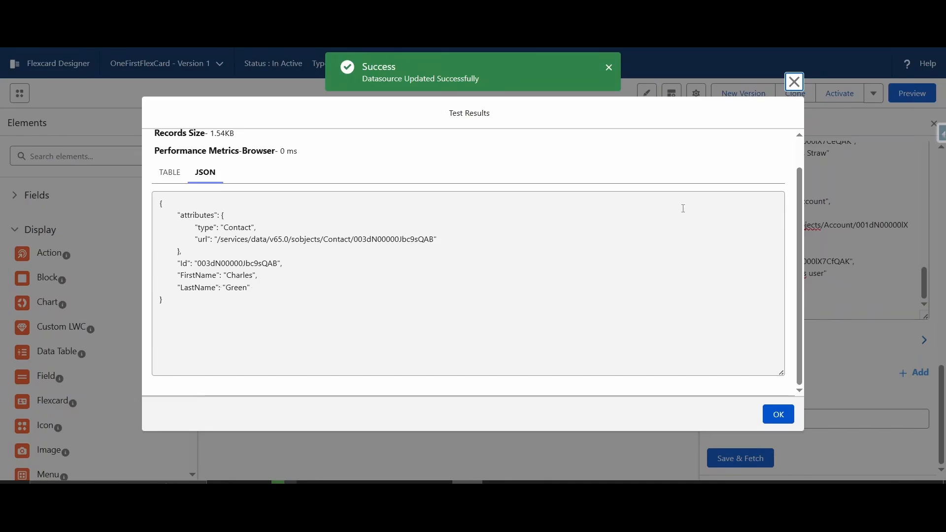
{"action": "left_click", "coordinate": [777, 415]}
{"action": "mouse_move", "coordinate": [772, 409]}
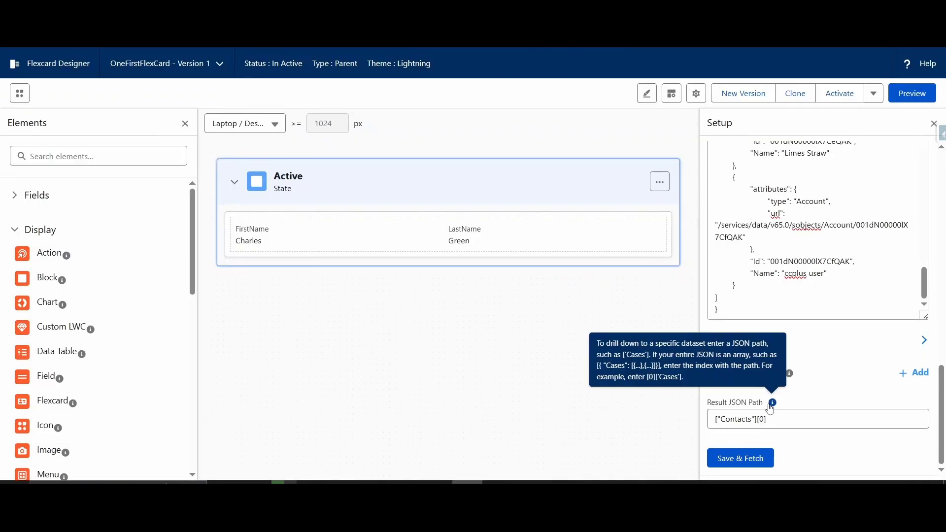
Step: Duplicate the Active state, setting the clone for use when the data source returns a null value
{"action": "left_click", "coordinate": [660, 182]}
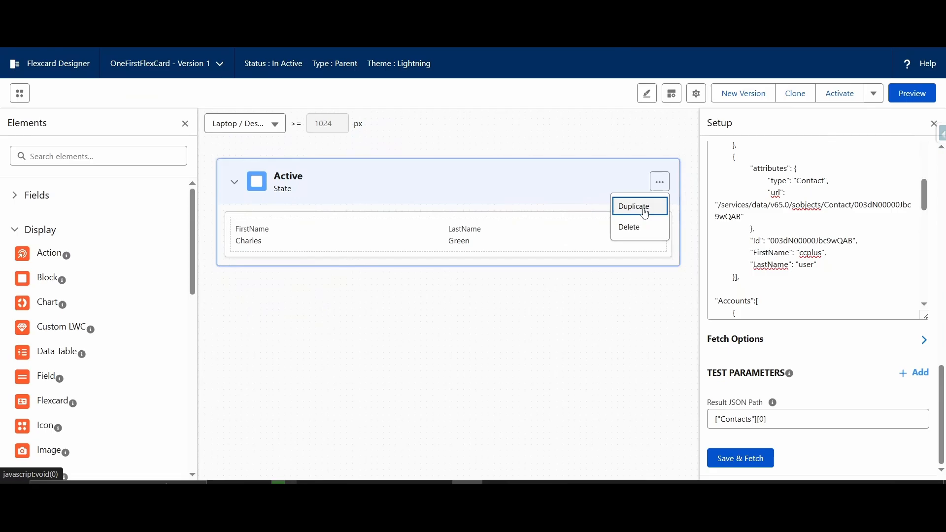
{"action": "left_click", "coordinate": [645, 214]}
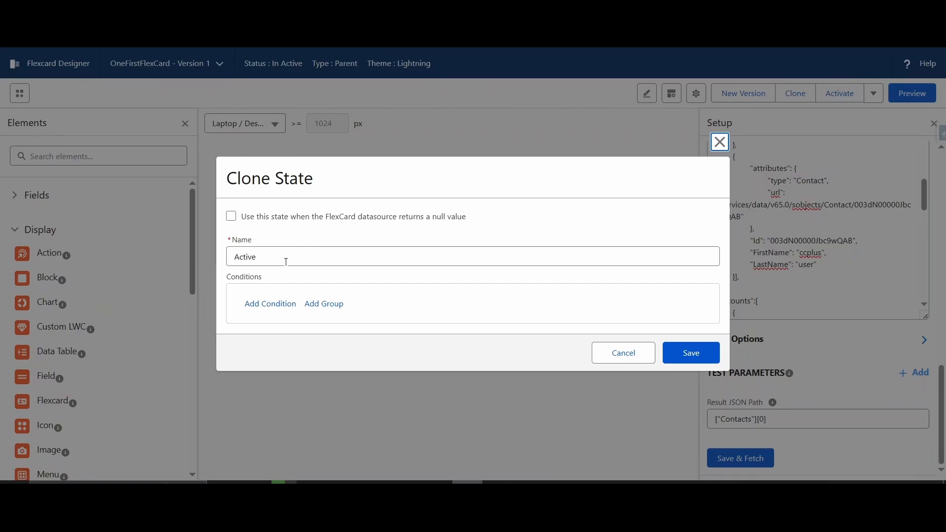
{"action": "left_click", "coordinate": [233, 220]}
{"action": "left_click", "coordinate": [690, 355]}
Step: Expand the cloned Active state, delete its LastName field, and select its FirstName field
{"action": "left_click", "coordinate": [227, 308]}
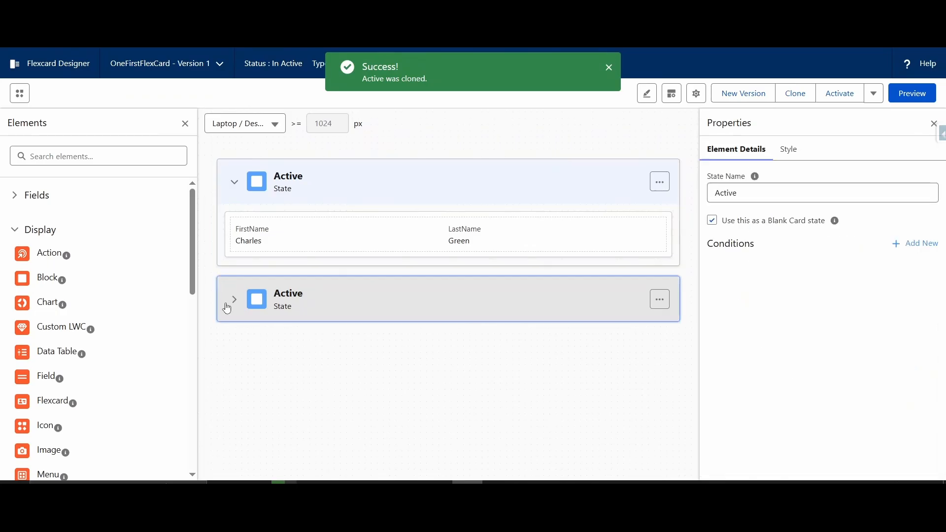
{"action": "left_click", "coordinate": [234, 300]}
{"action": "left_click", "coordinate": [263, 352]}
{"action": "left_click", "coordinate": [625, 353]}
{"action": "left_click", "coordinate": [652, 333]}
{"action": "left_click", "coordinate": [335, 353]}
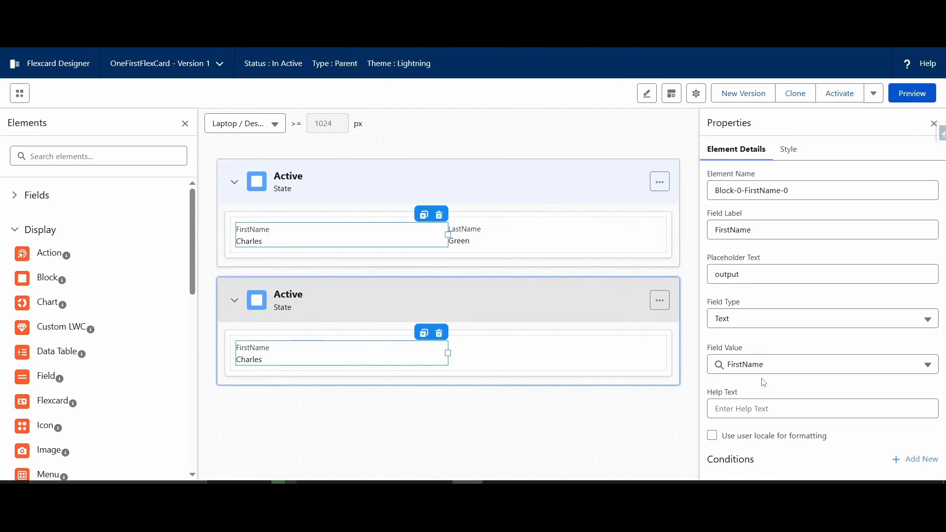
Step: Delete the FirstName field from the cloned Active state and add a Text element in its place
{"action": "left_click", "coordinate": [439, 333]}
{"action": "scroll", "coordinate": [98, 320], "scroll_direction": "down", "scroll_amount": 4}
{"action": "left_click_drag", "start_coordinate": [39, 319], "coordinate": [443, 352]}
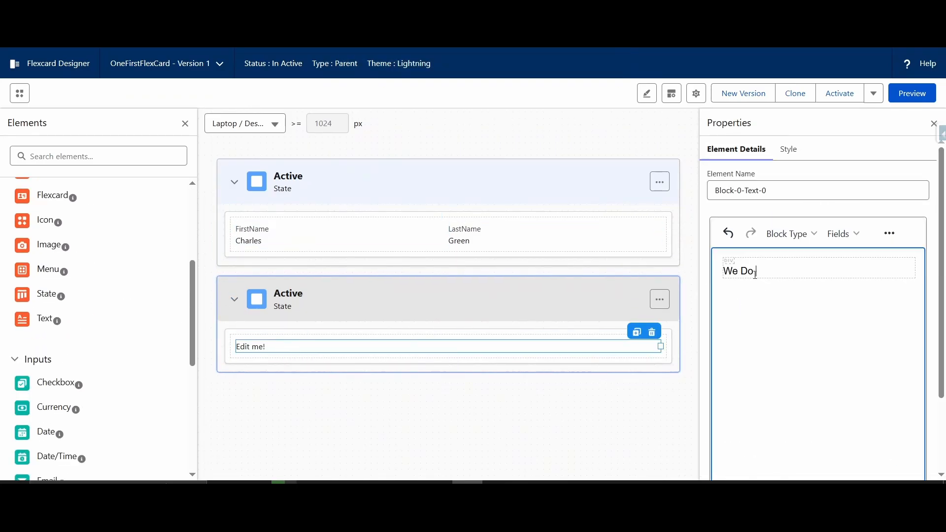
Step: Replace the new Text element's placeholder content with "We Do Not Have Data To Display"
{"action": "left_click", "coordinate": [755, 272]}
{"action": "type", "text": "We Do ond"}
{"action": "key", "text": "BackSpace"}
{"action": "key", "text": "Num_Lock"}
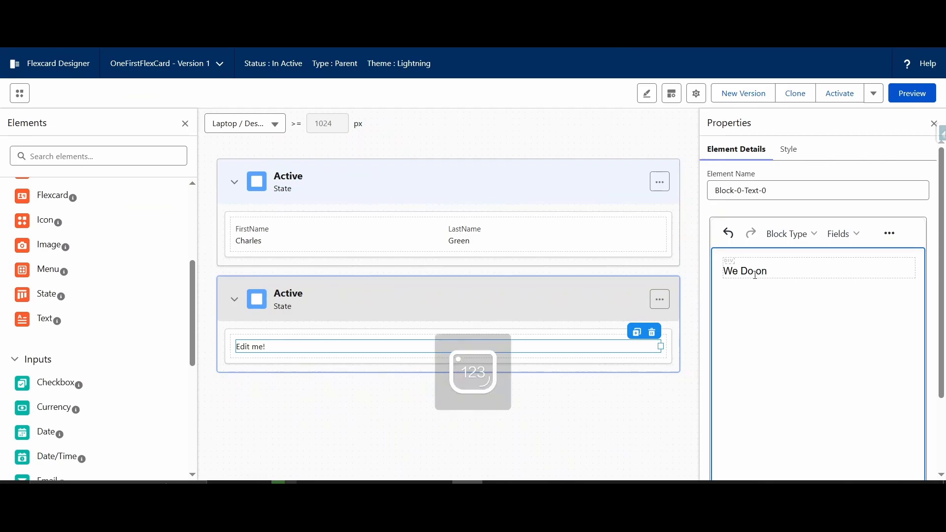
{"action": "key", "text": "BackSpace"}
{"action": "key", "text": "BackSpace"}
{"action": "type", "text": "Not Have"}
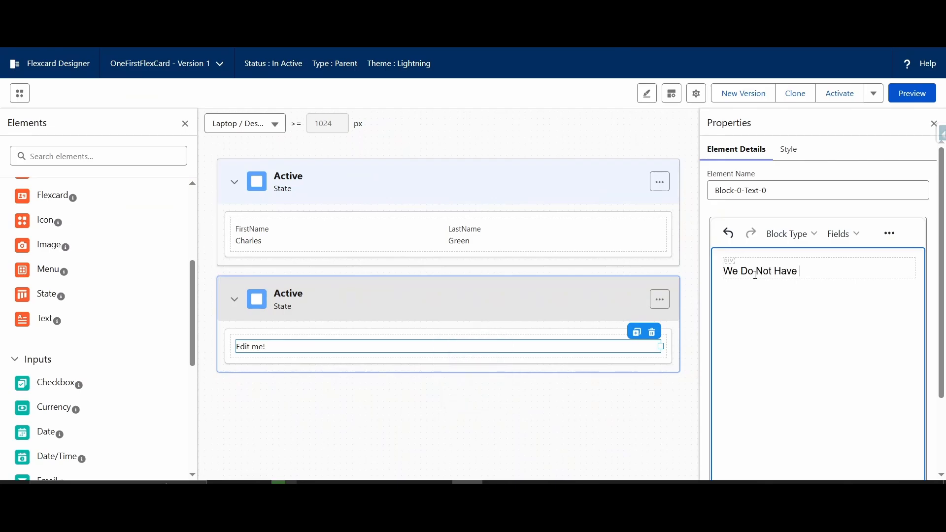
{"action": "type", "text": " Data To Display"}
Step: Format the no-data message as italic and centred, preview the card, and return to the design view
{"action": "left_click", "coordinate": [890, 233]}
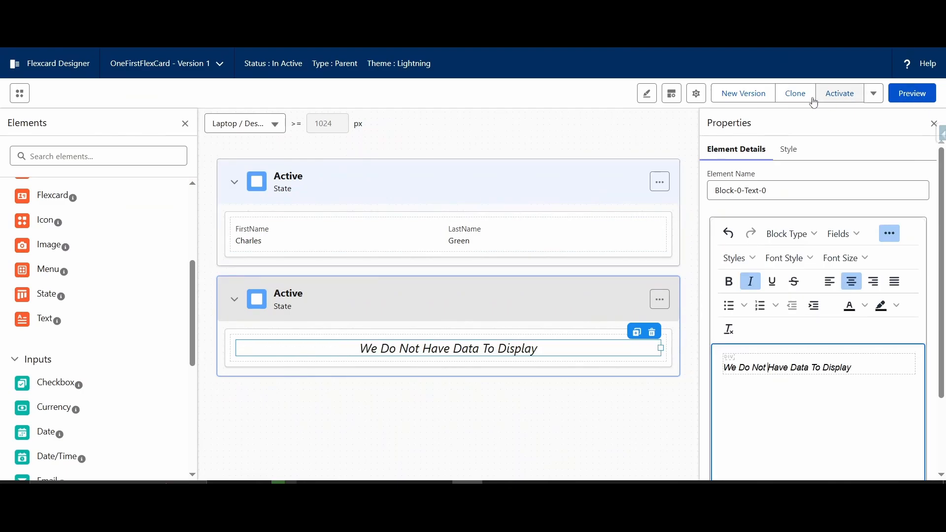
{"action": "left_click", "coordinate": [915, 96]}
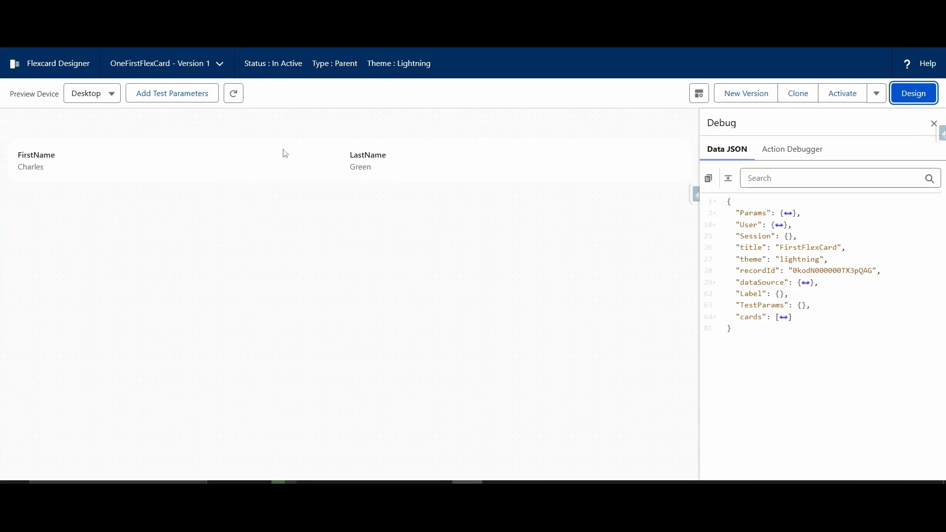
{"action": "left_click", "coordinate": [914, 97]}
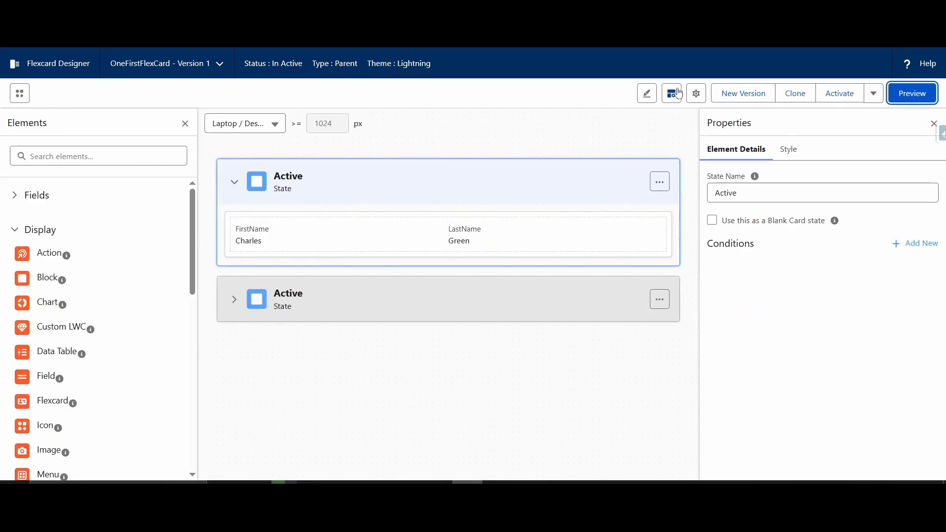
Step: Change the card's data source type from Custom to None, save it, and check the card in preview
{"action": "left_click", "coordinate": [702, 98]}
{"action": "scroll", "coordinate": [788, 313], "scroll_direction": "down", "scroll_amount": 6}
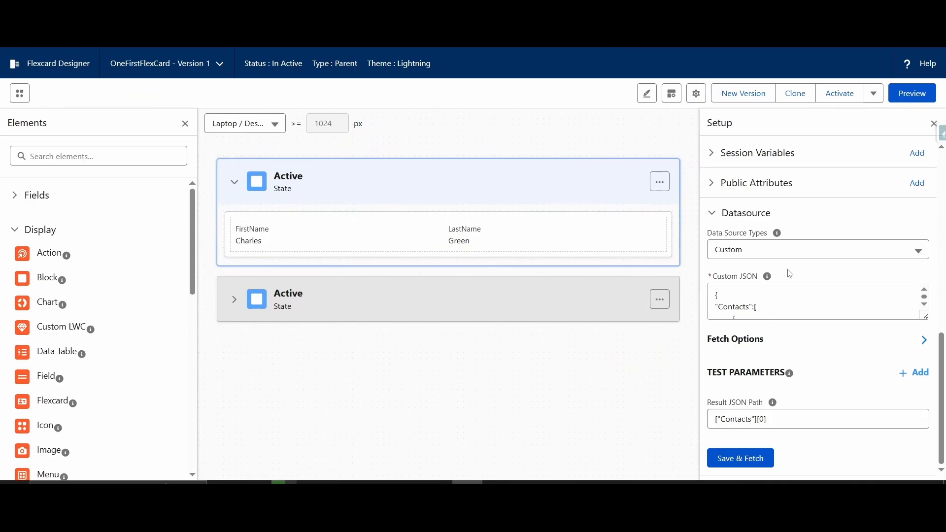
{"action": "left_click", "coordinate": [777, 249]}
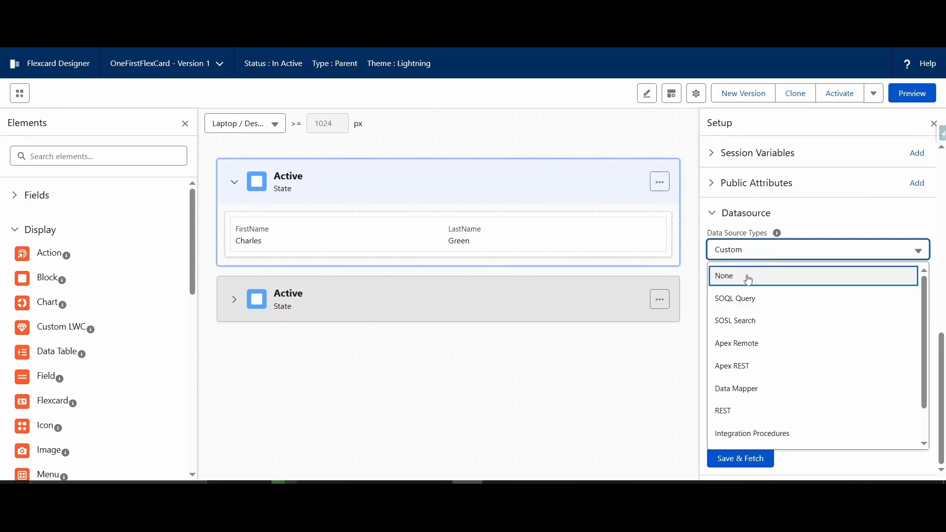
{"action": "left_click", "coordinate": [749, 280]}
{"action": "left_click", "coordinate": [727, 458]}
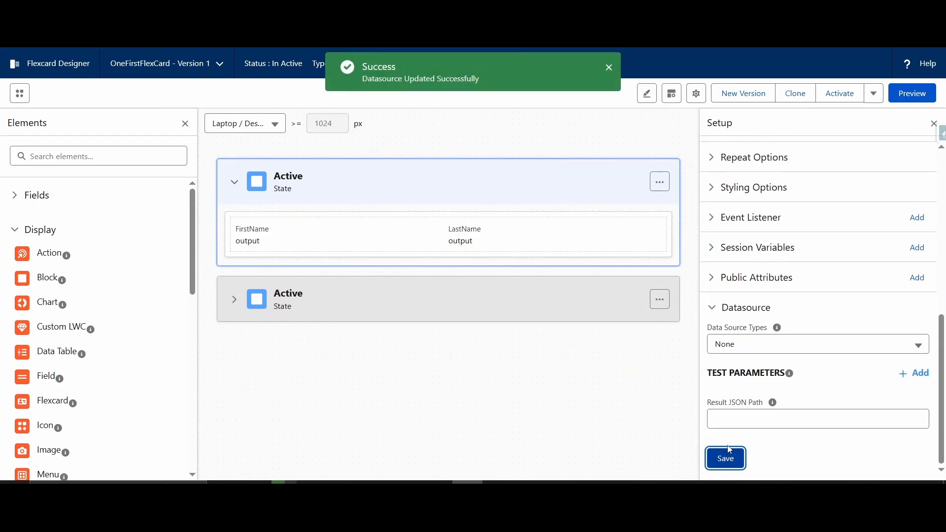
{"action": "left_click", "coordinate": [912, 93]}
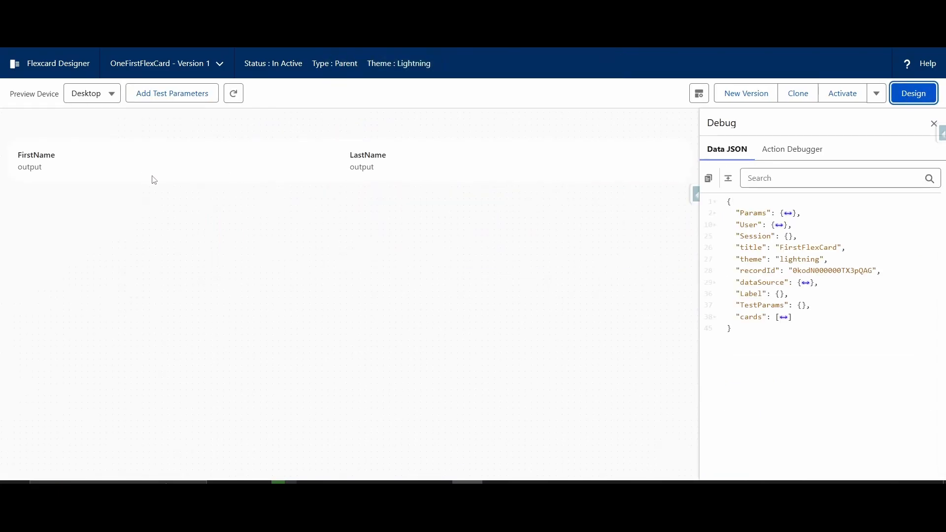
{"action": "left_click", "coordinate": [910, 101]}
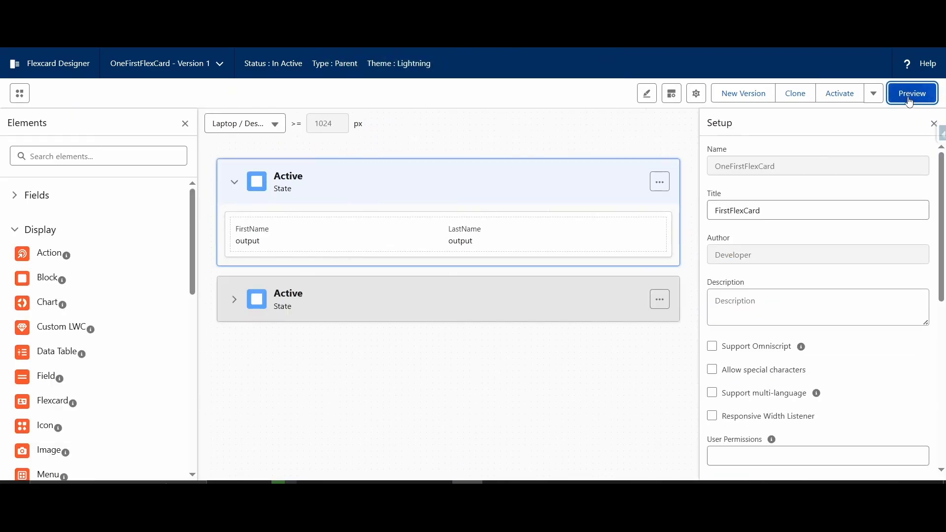
Step: Set the data source type back to None and preview the card with the contact fields state still first
{"action": "left_click", "coordinate": [415, 274]}
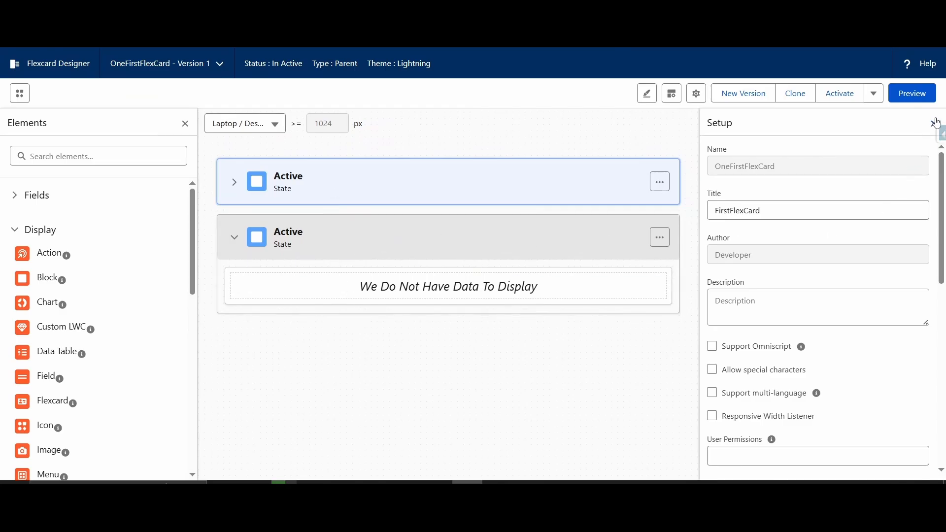
{"action": "scroll", "coordinate": [752, 324], "scroll_direction": "down", "scroll_amount": 10}
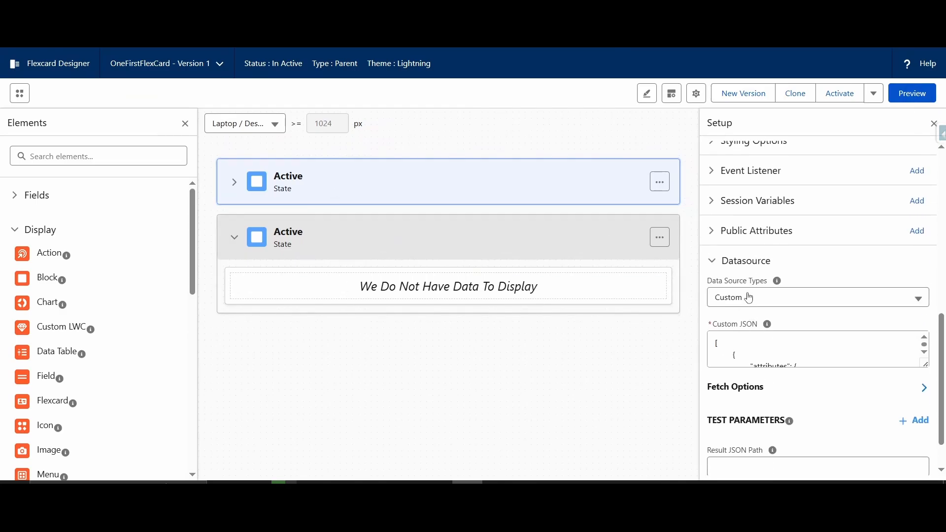
{"action": "left_click", "coordinate": [749, 298]}
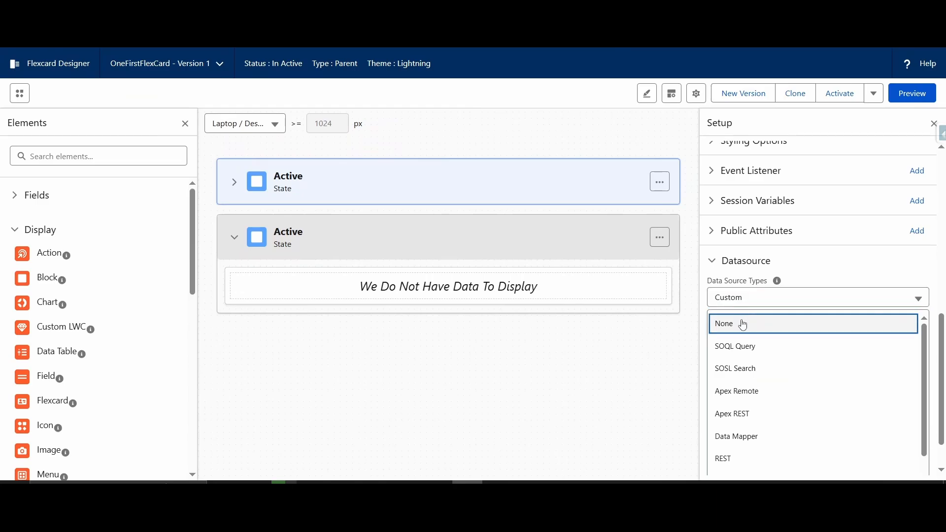
{"action": "left_click", "coordinate": [744, 325]}
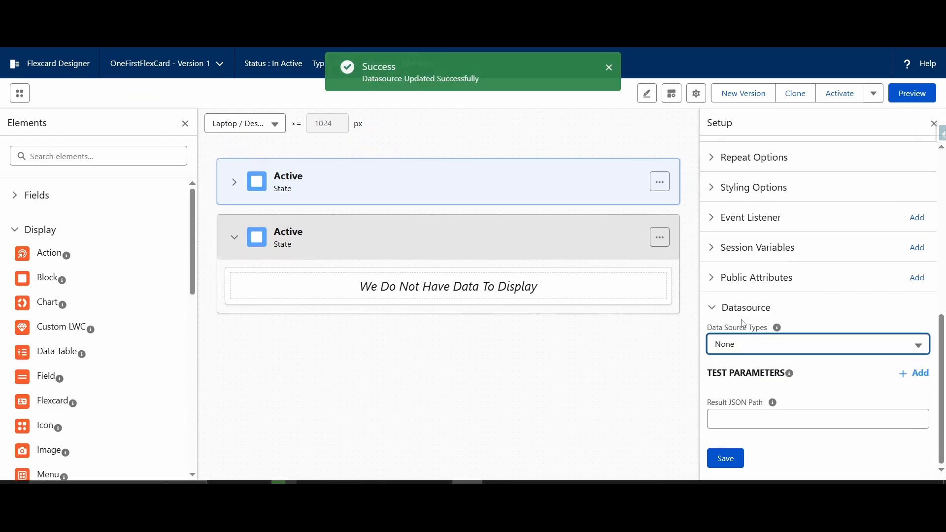
{"action": "left_click", "coordinate": [909, 96]}
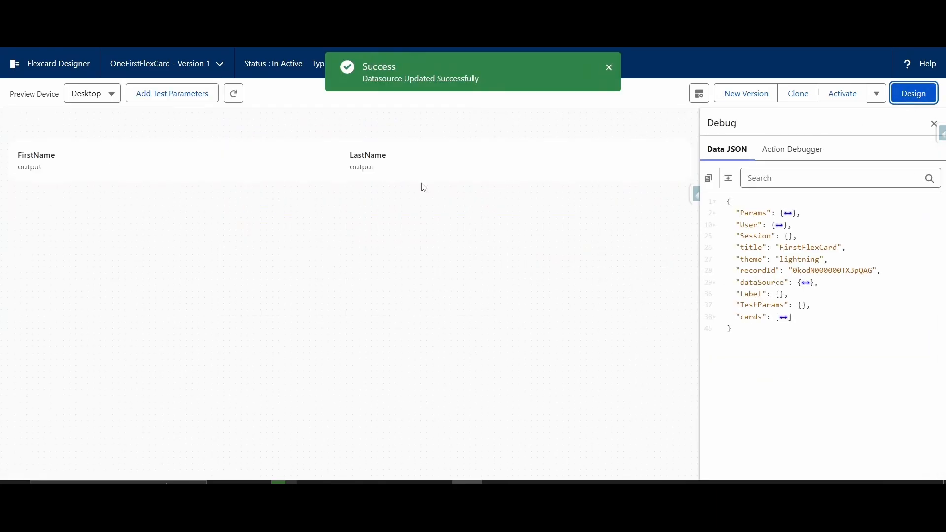
{"action": "left_click", "coordinate": [912, 94]}
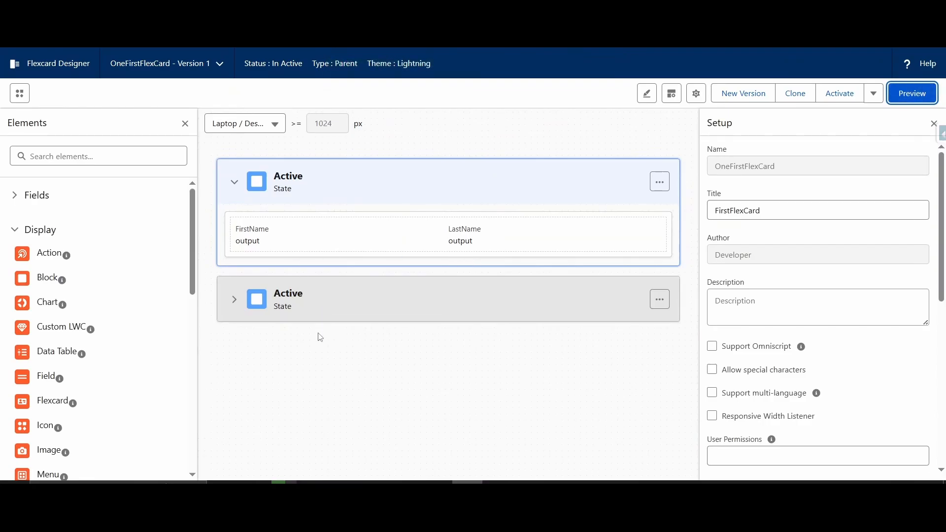
Step: Move the blank card state above the contact fields state, preview the card, and return to the design view
{"action": "left_click_drag", "start_coordinate": [331, 311], "coordinate": [339, 162]}
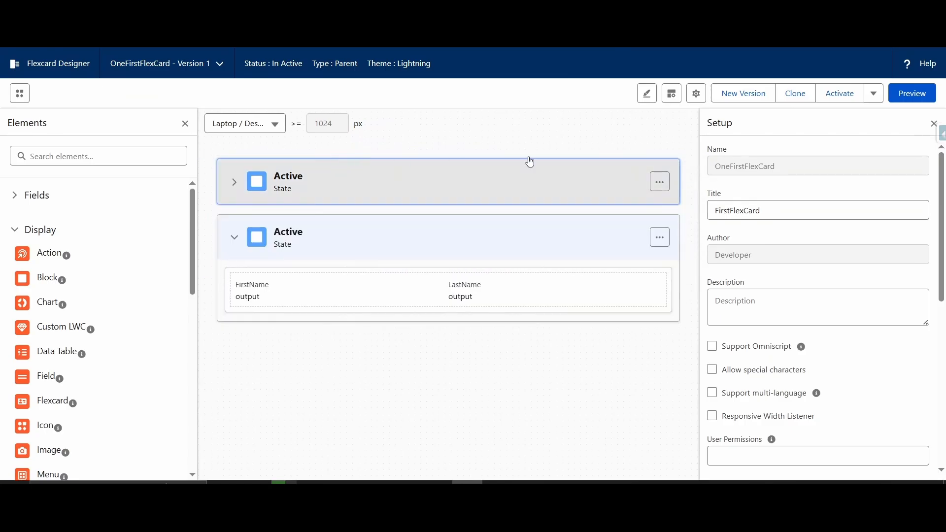
{"action": "left_click", "coordinate": [912, 95]}
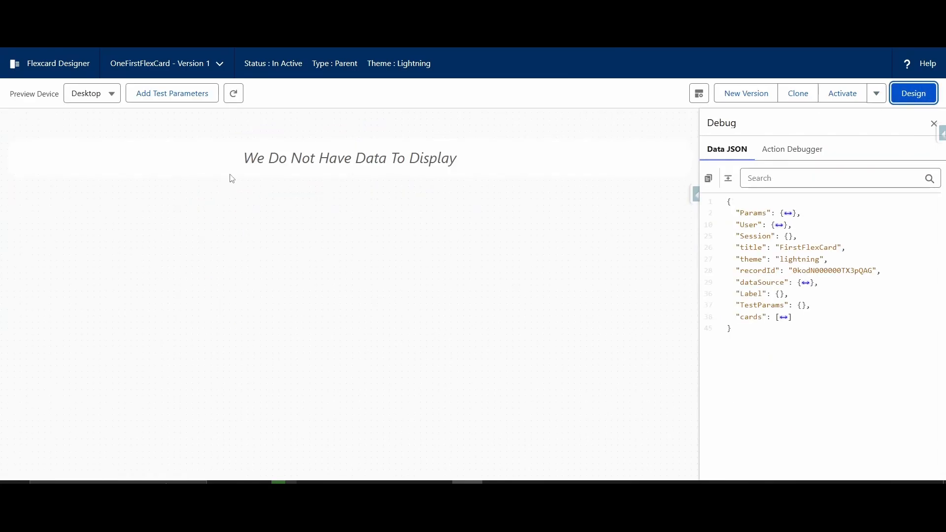
{"action": "left_click", "coordinate": [913, 94]}
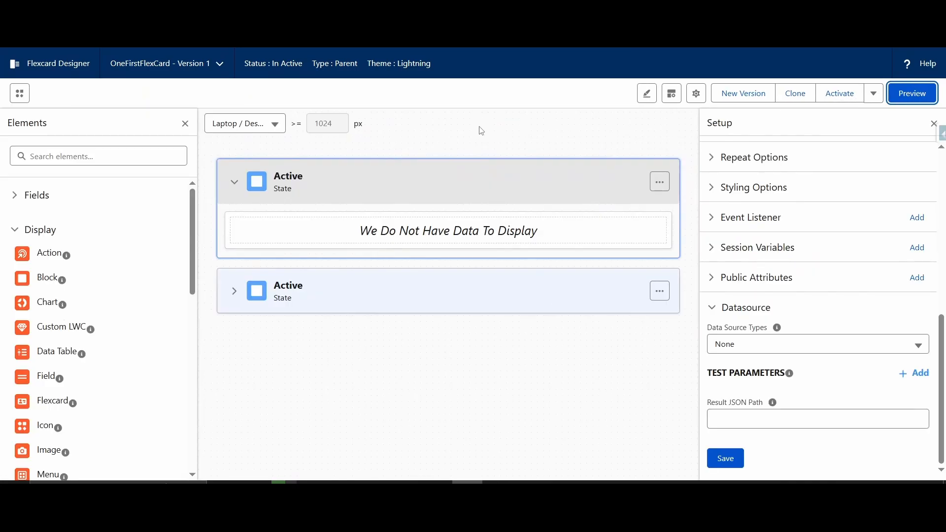
Step: Examine the card layout at different device sizes, switching the canvas to Tablet L and finally to Mobile M/S
{"action": "left_click", "coordinate": [264, 126]}
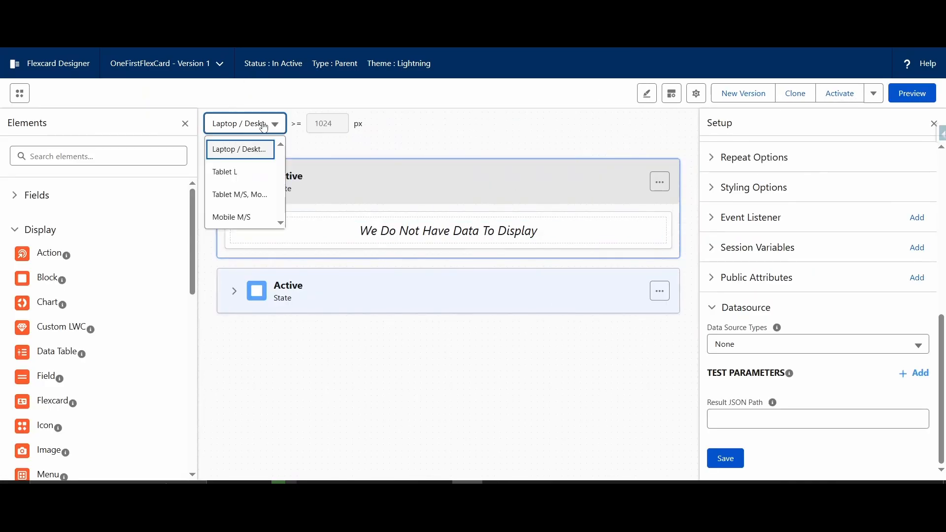
{"action": "left_click", "coordinate": [245, 159]}
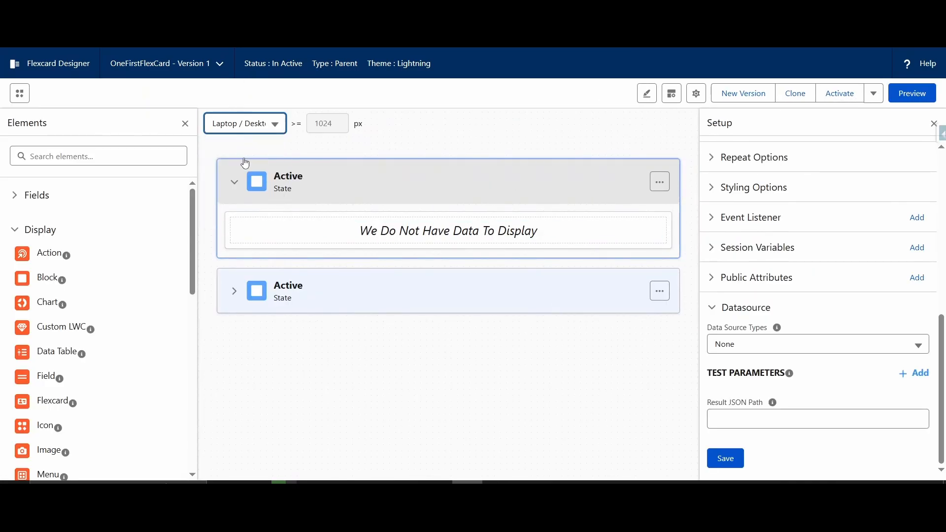
{"action": "left_click", "coordinate": [251, 132]}
{"action": "left_click", "coordinate": [249, 172]}
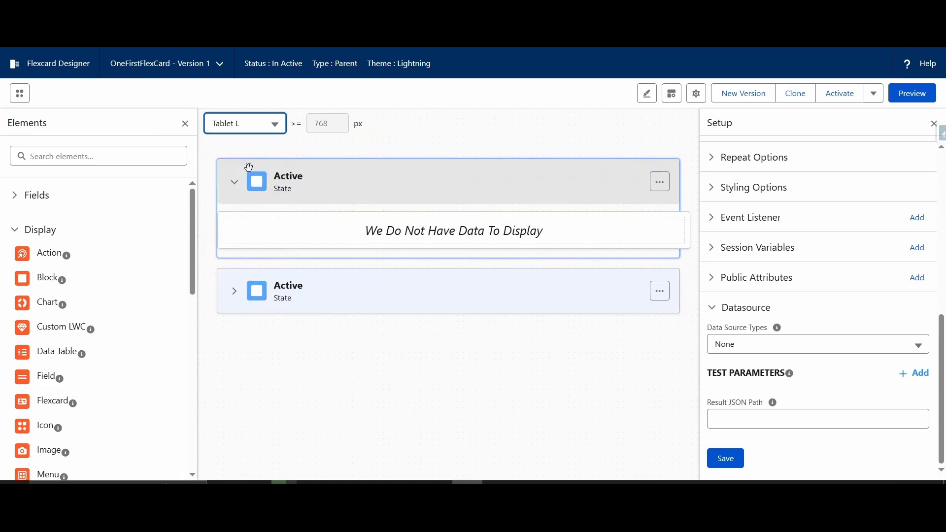
{"action": "left_click", "coordinate": [248, 131]}
{"action": "left_click", "coordinate": [244, 213]}
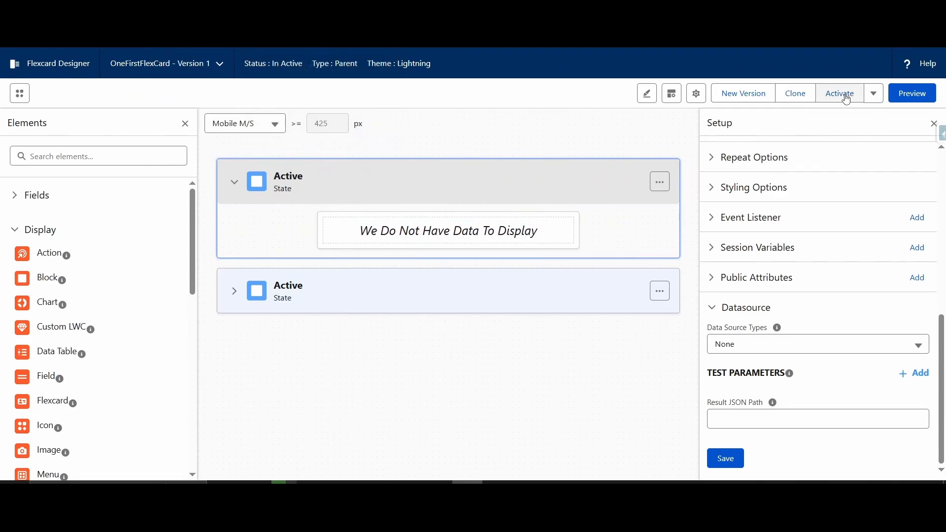
Step: Show the Flexcard's additional options for publishing and adding custom CSS
{"action": "left_click", "coordinate": [873, 104]}
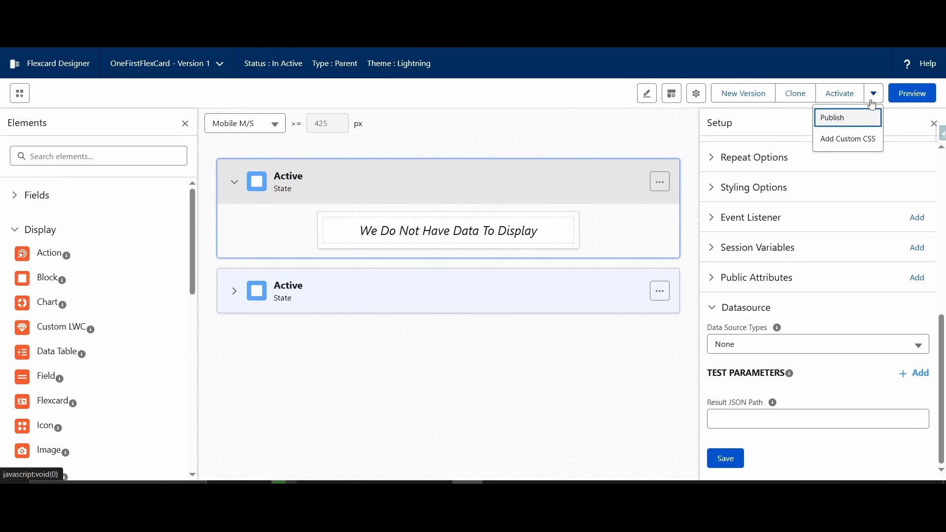